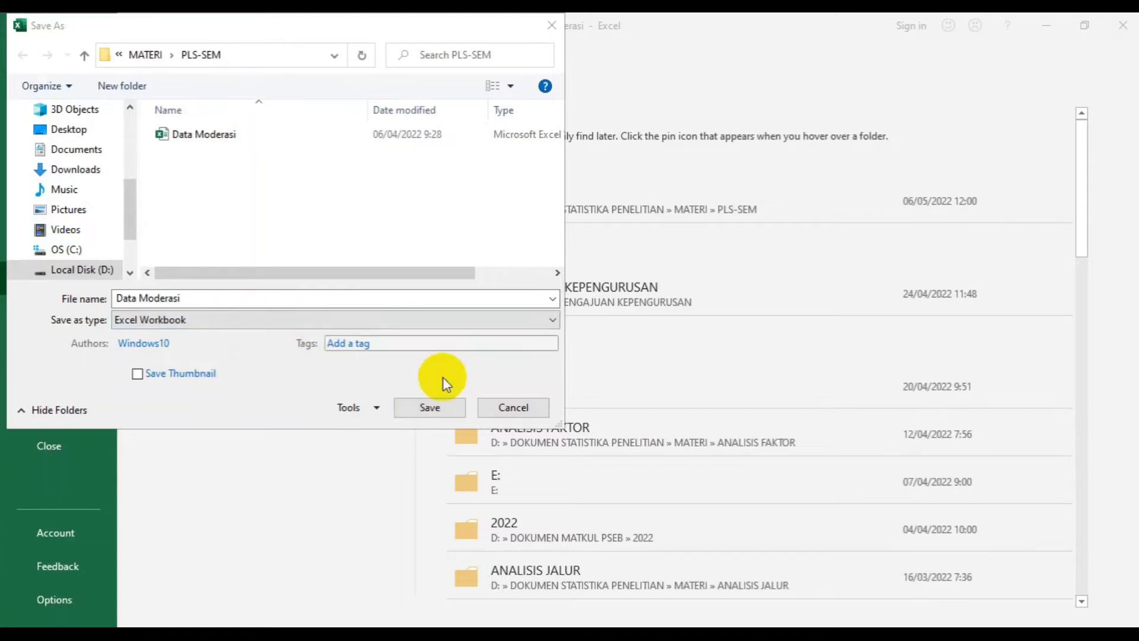
- Save the workbook in the PLS-SEM folder as a CSV (Comma delimited) file named "Data Moderasi 2"
left_click(327, 320)
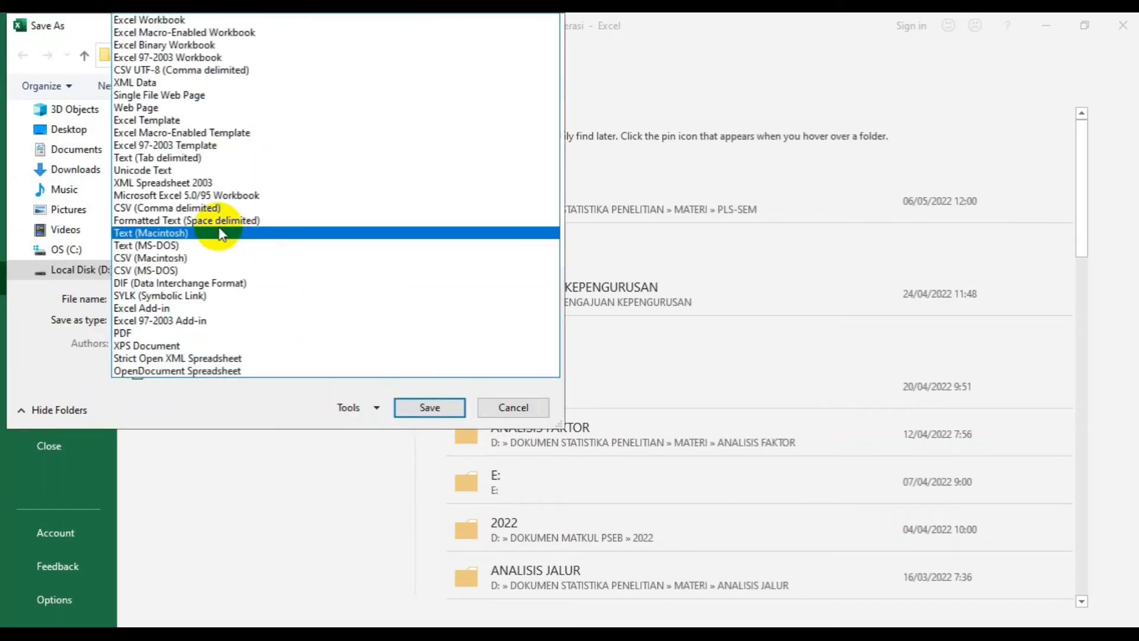
left_click(188, 207)
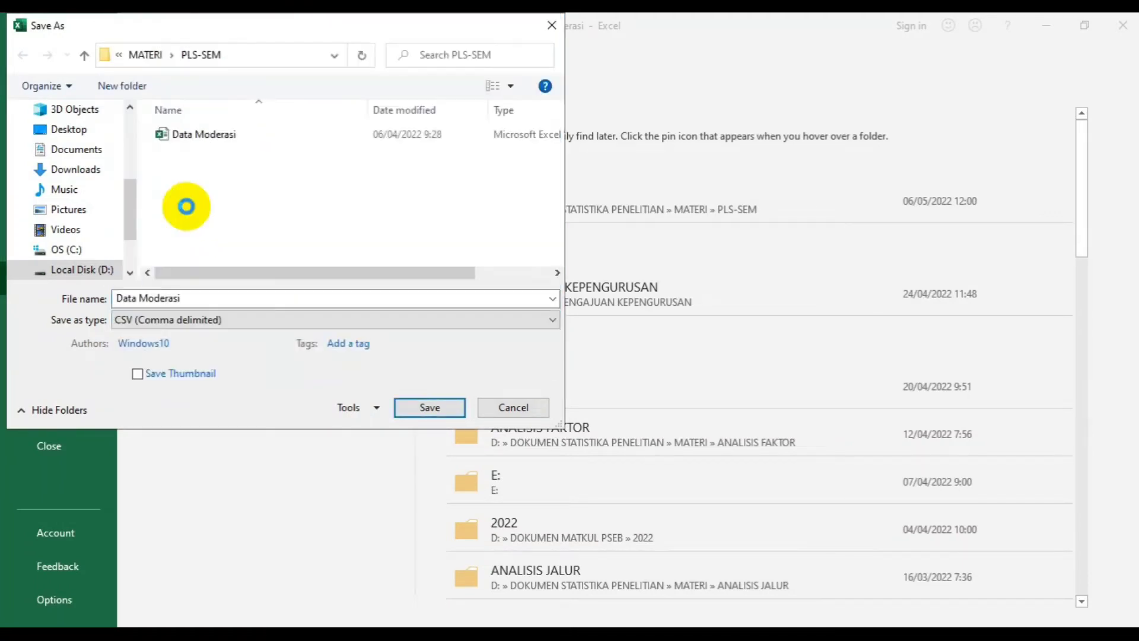
left_click(190, 297)
left_click(191, 297)
type("2")
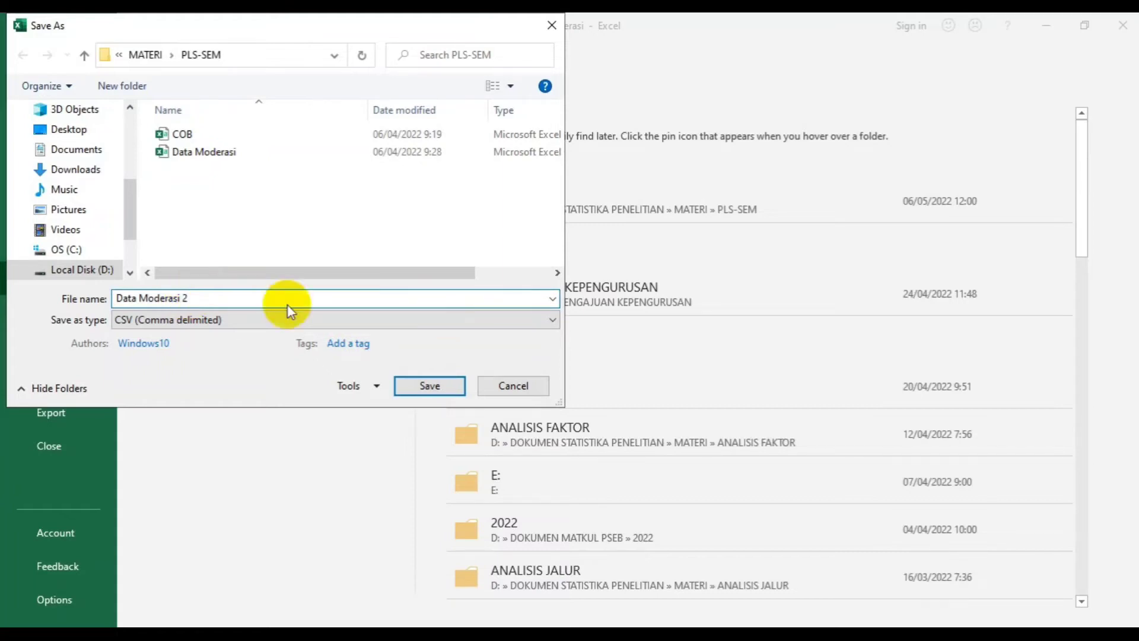
left_click(426, 387)
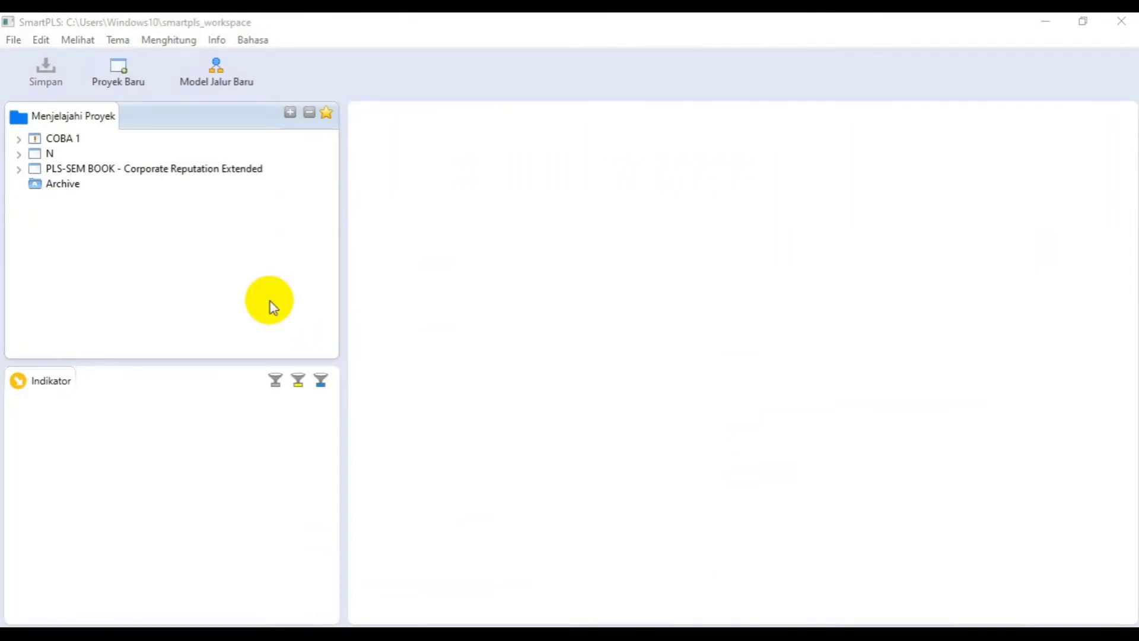
- Switch to SmartPLS and create a new project named "CONTOH MODERASI"
left_click(126, 74)
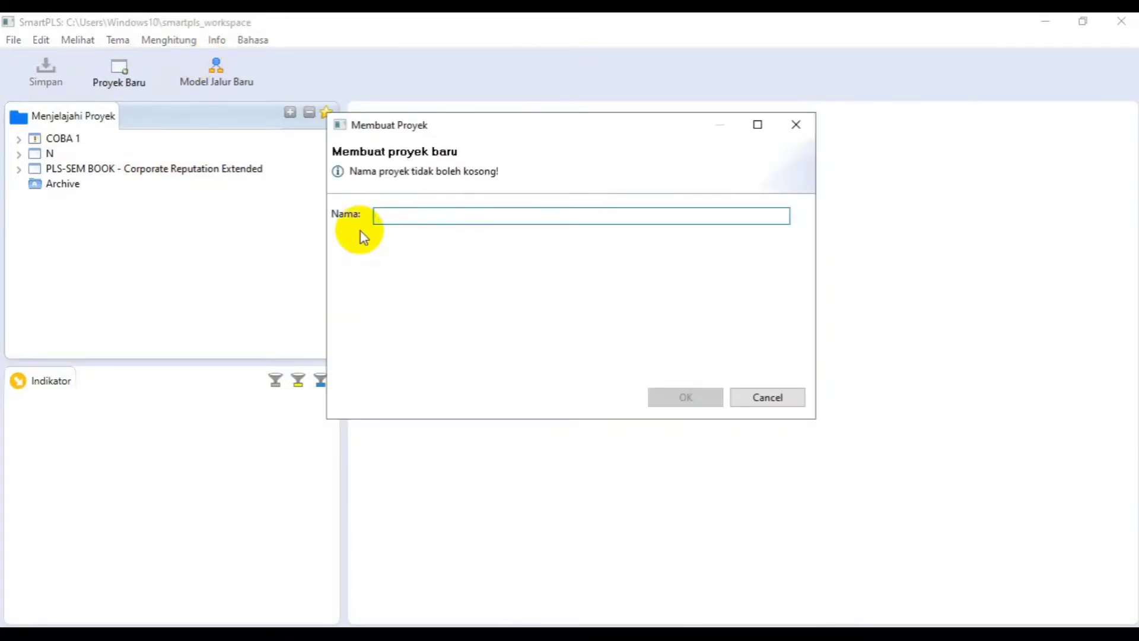
type("CONTOH MPDERAS")
key("BackSpace")
key("BackSpace")
key("BackSpace")
key("BackSpace")
key("BackSpace")
key("BackSpace")
type("ODERASI")
left_click(662, 402)
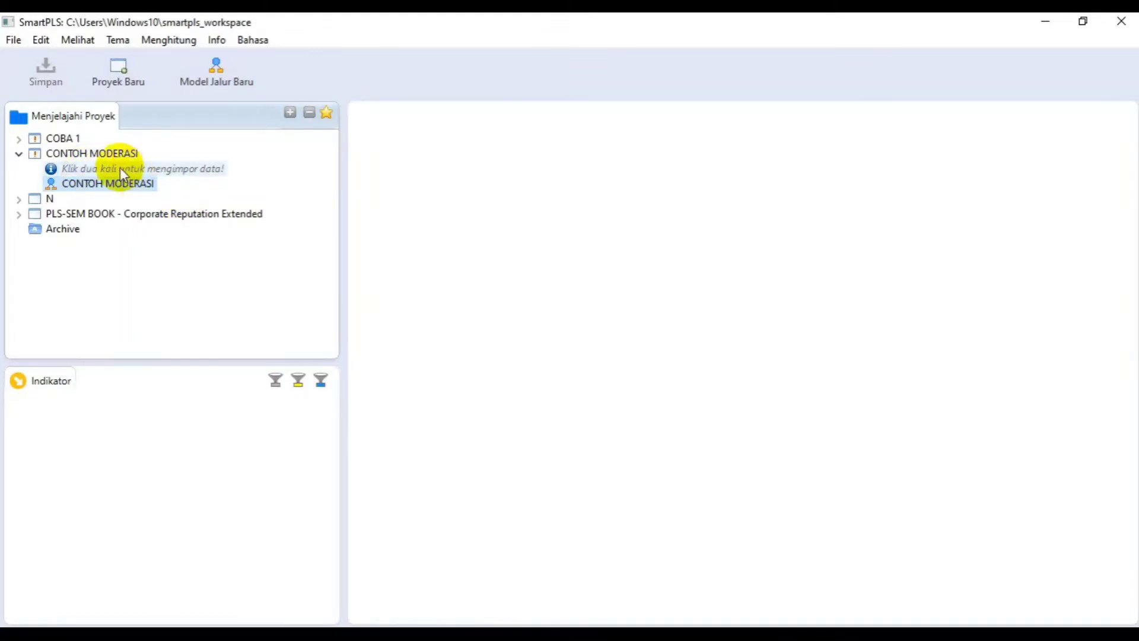
- Import the "Data Moderasi 2" CSV file into the CONTOH MODERASI project, keeping the suggested data name
double_click(108, 170)
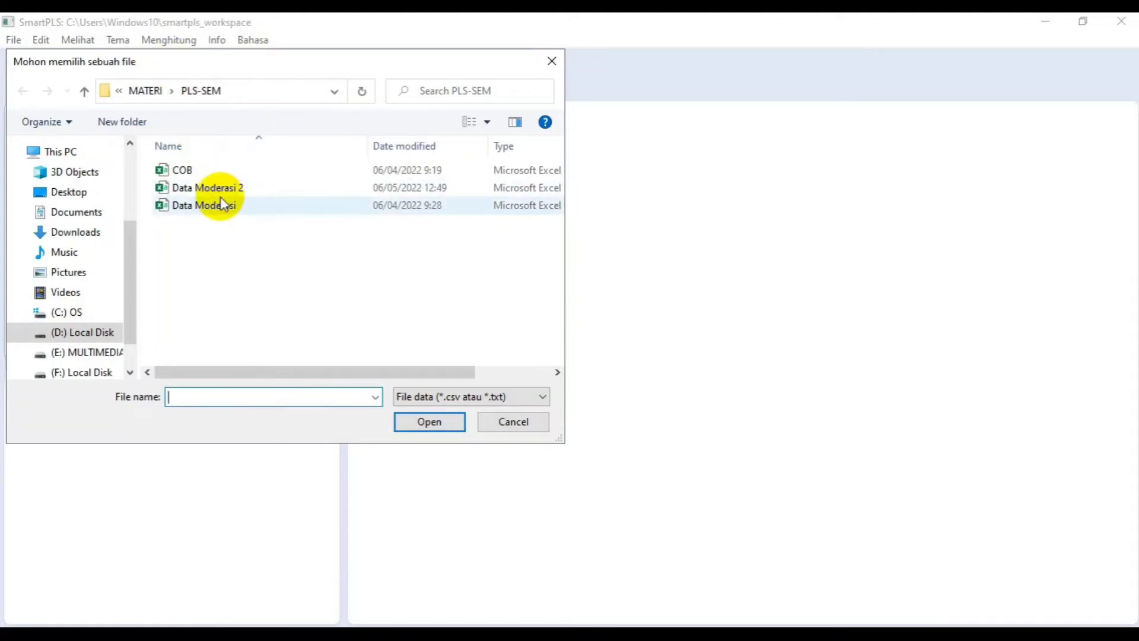
left_click(194, 190)
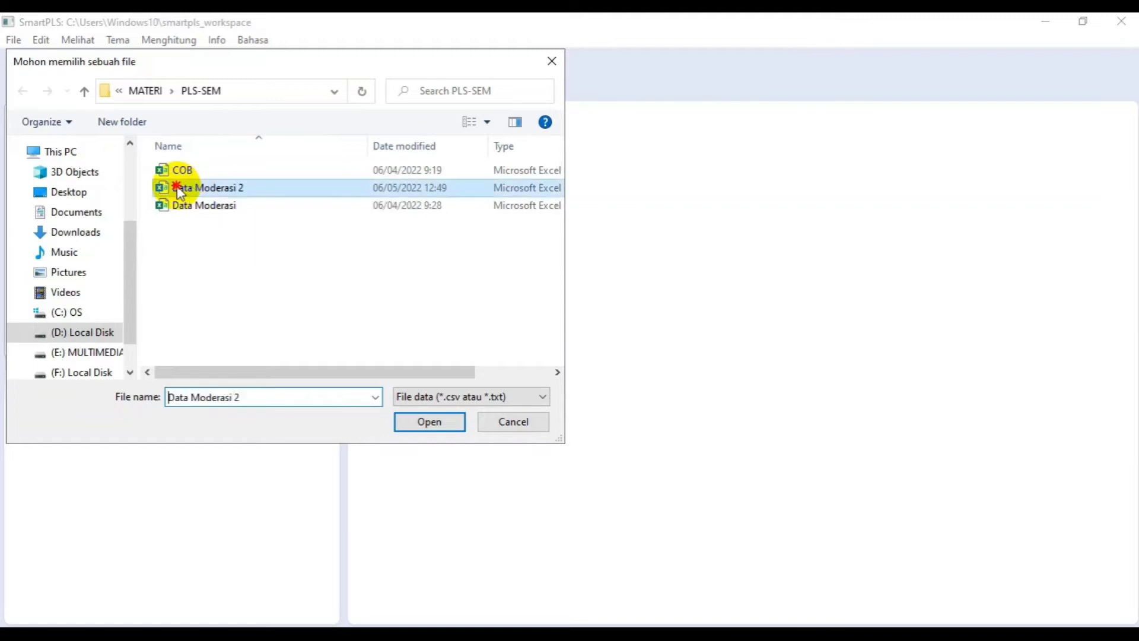
left_click(430, 422)
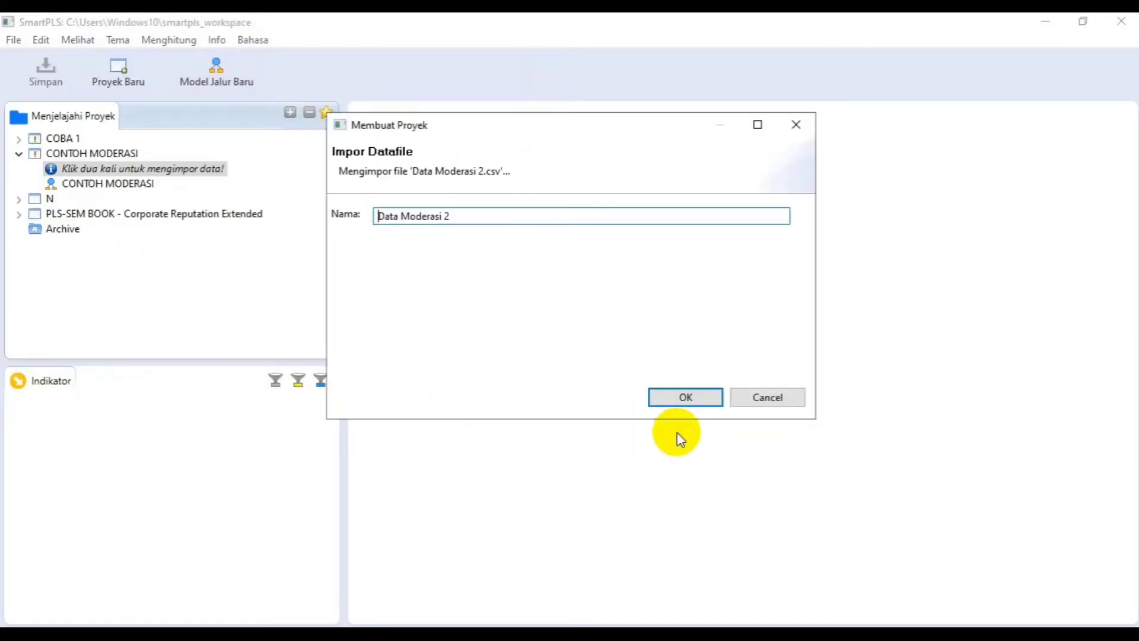
left_click(679, 398)
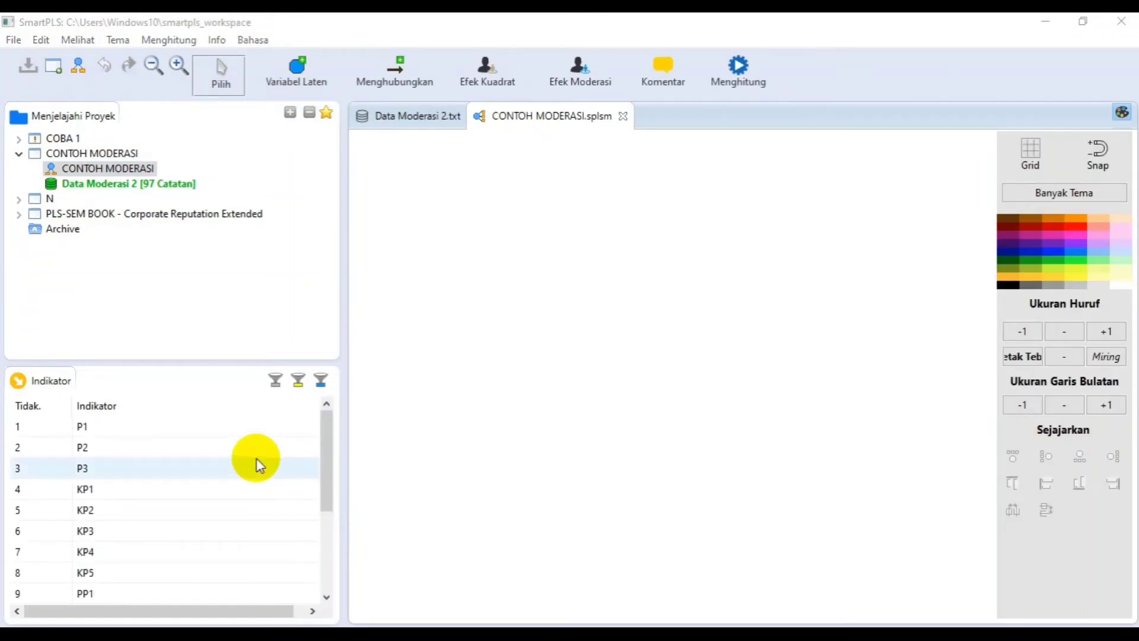
- Place indicators P1 to P3 together on the upper part of the model canvas as one latent variable
mouse_move(330, 425)
left_mouse_down()
mouse_move(324, 478)
mouse_move(330, 418)
left_mouse_up()
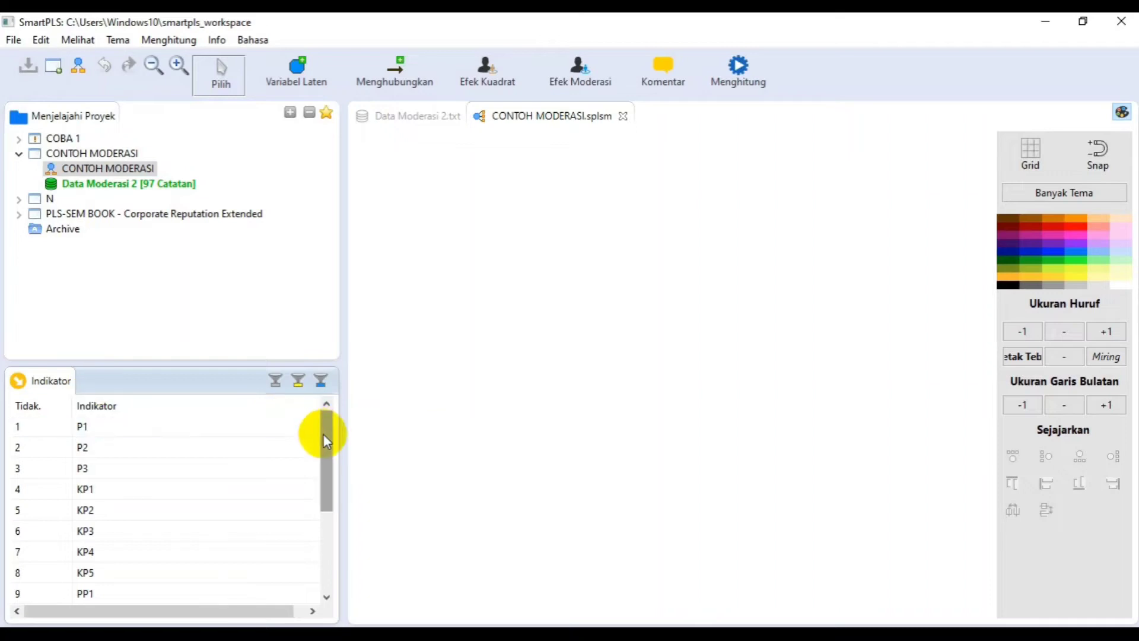
mouse_move(326, 430)
left_mouse_down()
mouse_move(321, 491)
mouse_move(321, 429)
left_mouse_up()
left_click(326, 407)
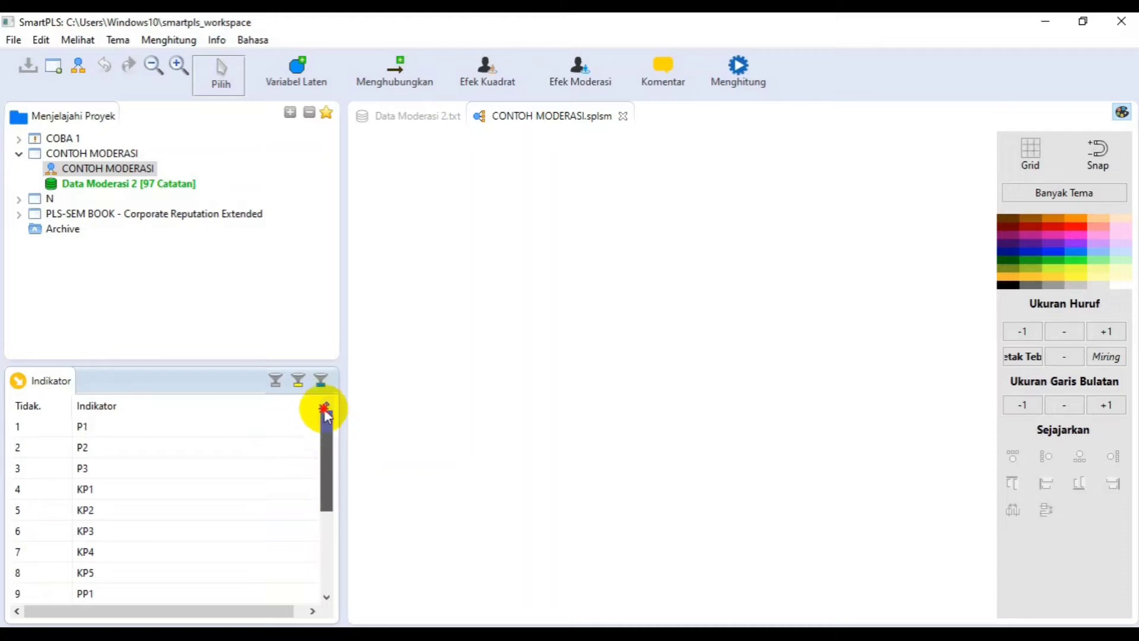
left_click(82, 428)
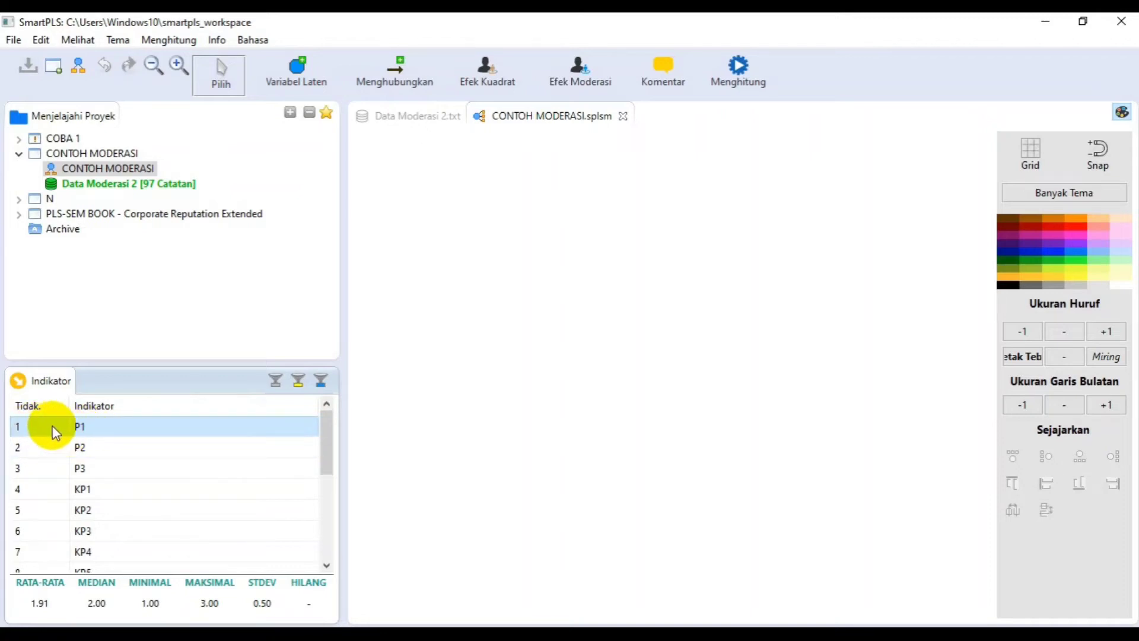
left_click(59, 471, "shift")
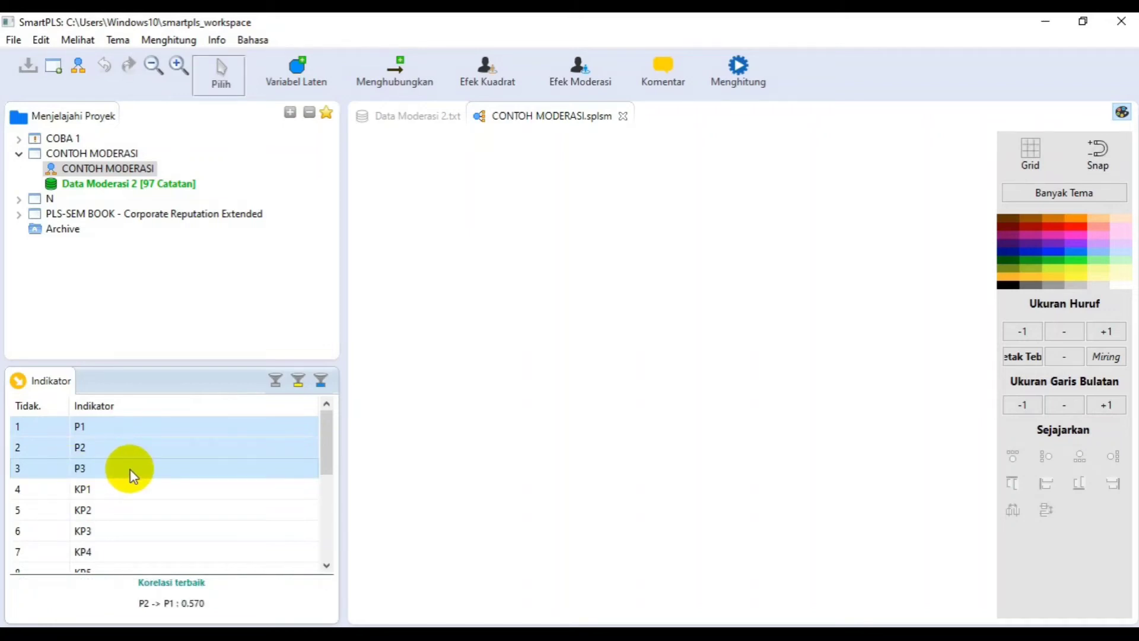
left_click_drag(130, 469, 496, 256)
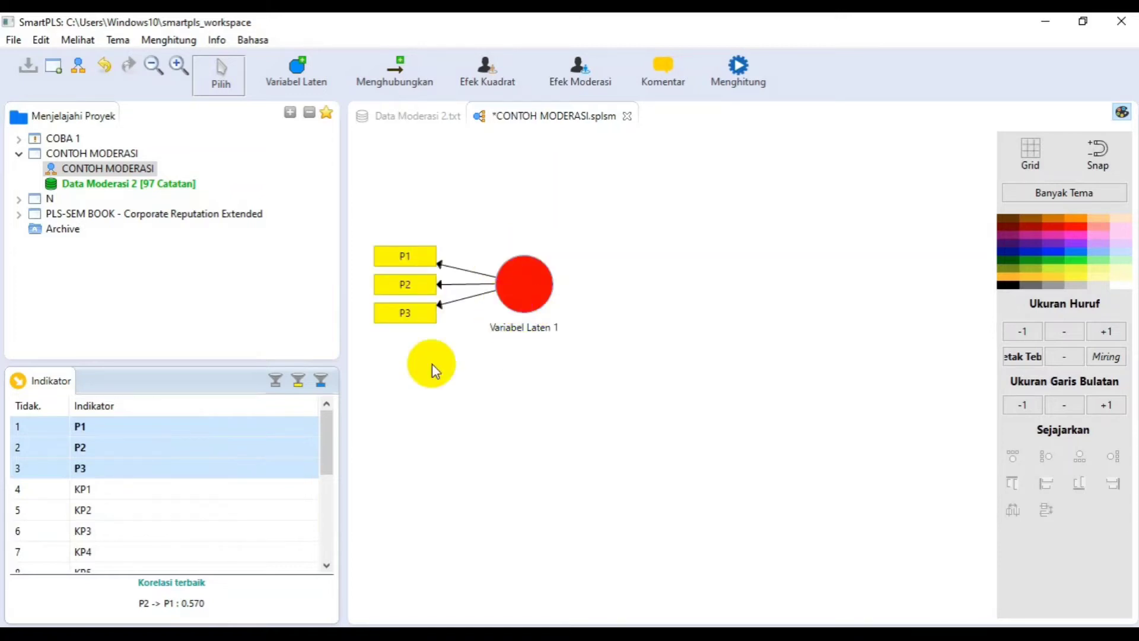
- Place indicators KP1 to KP5 as a second latent variable below the P1–P3 construct
left_click_drag(326, 445, 330, 472)
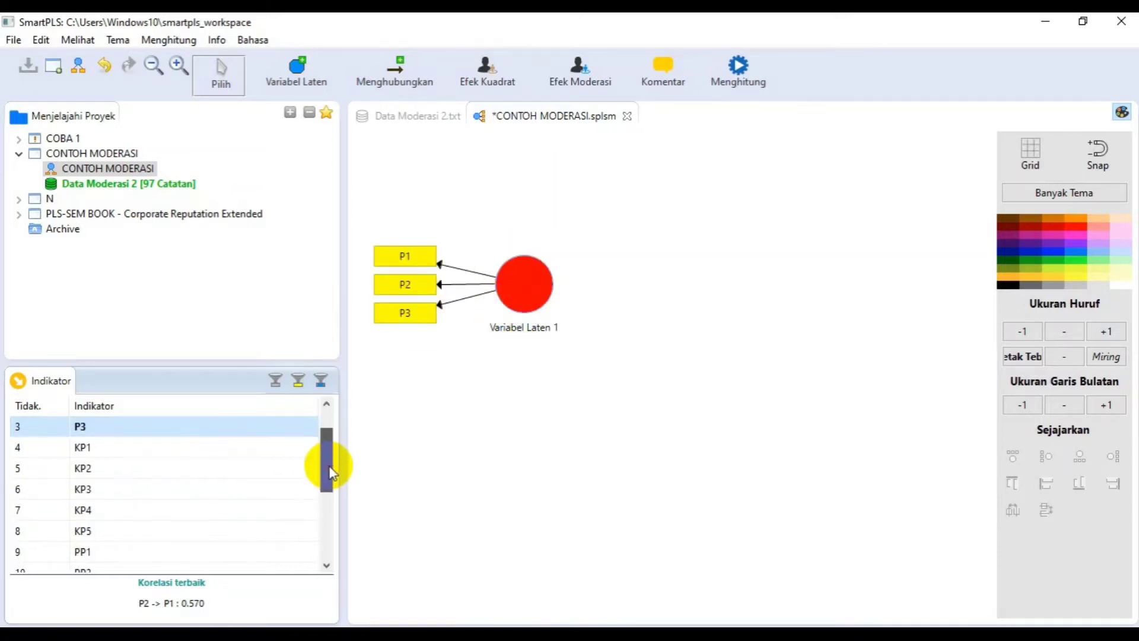
left_click(102, 451)
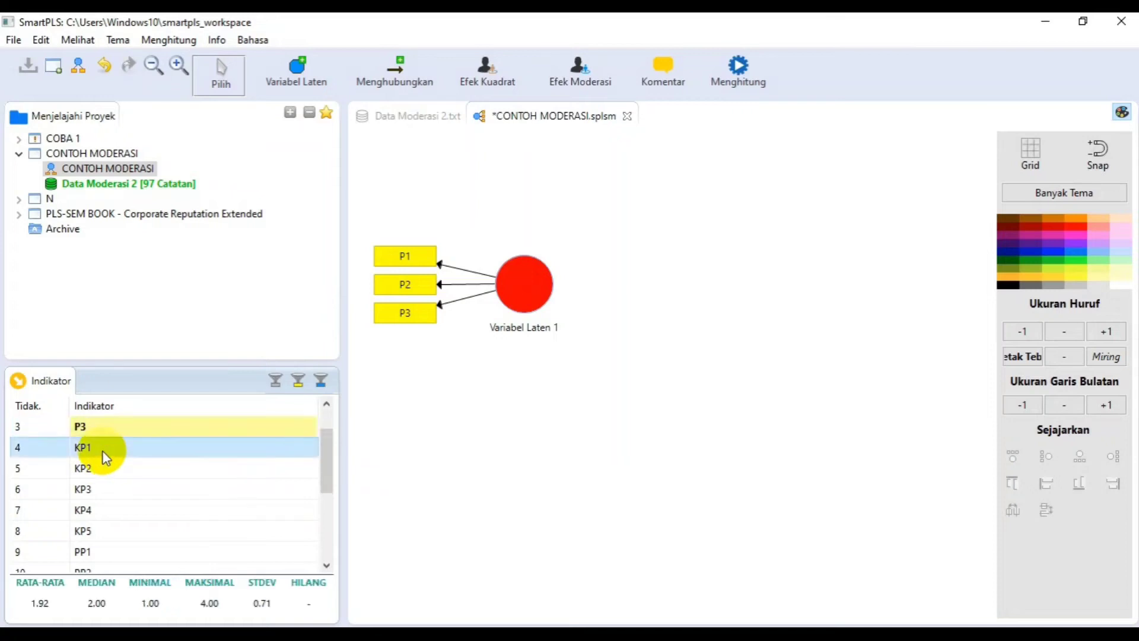
left_click(98, 534, "shift")
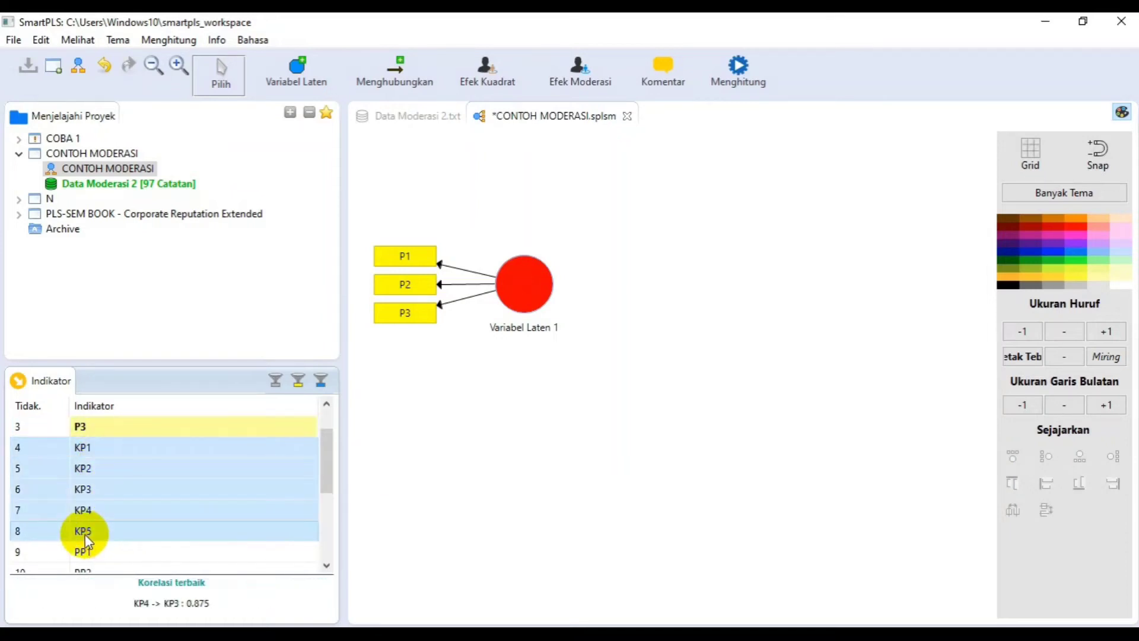
left_click_drag(112, 534, 461, 483)
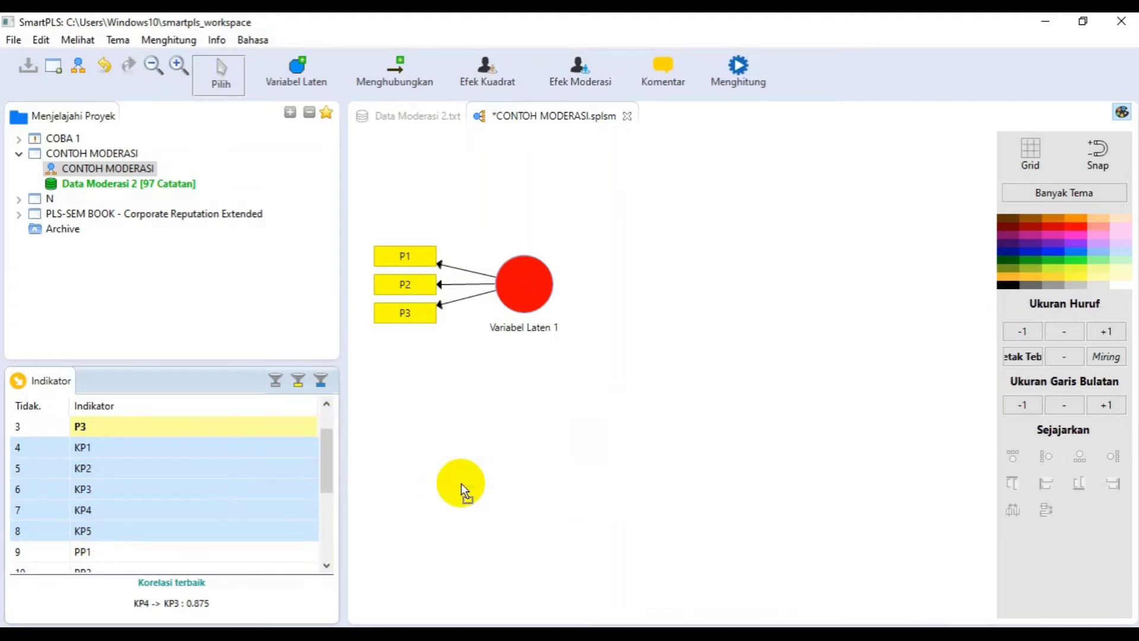
- Place indicators PP1 to PP3 as a third latent variable to the right of the KP construct
left_click_drag(325, 455, 329, 492)
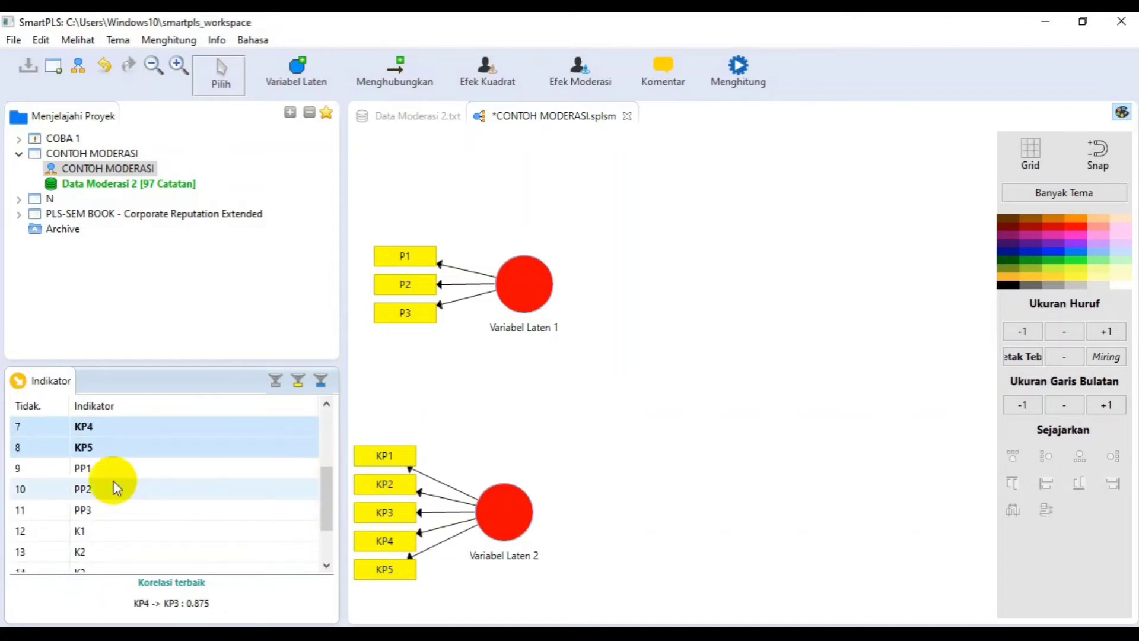
left_click(52, 473)
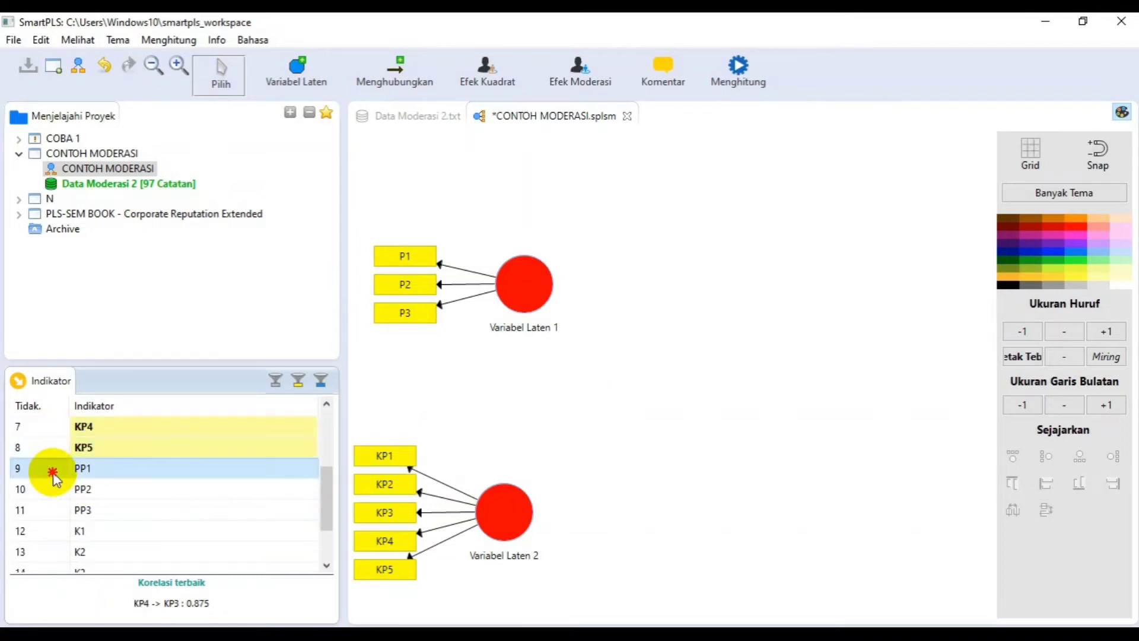
left_click(48, 508, "shift")
left_click_drag(78, 515, 727, 537)
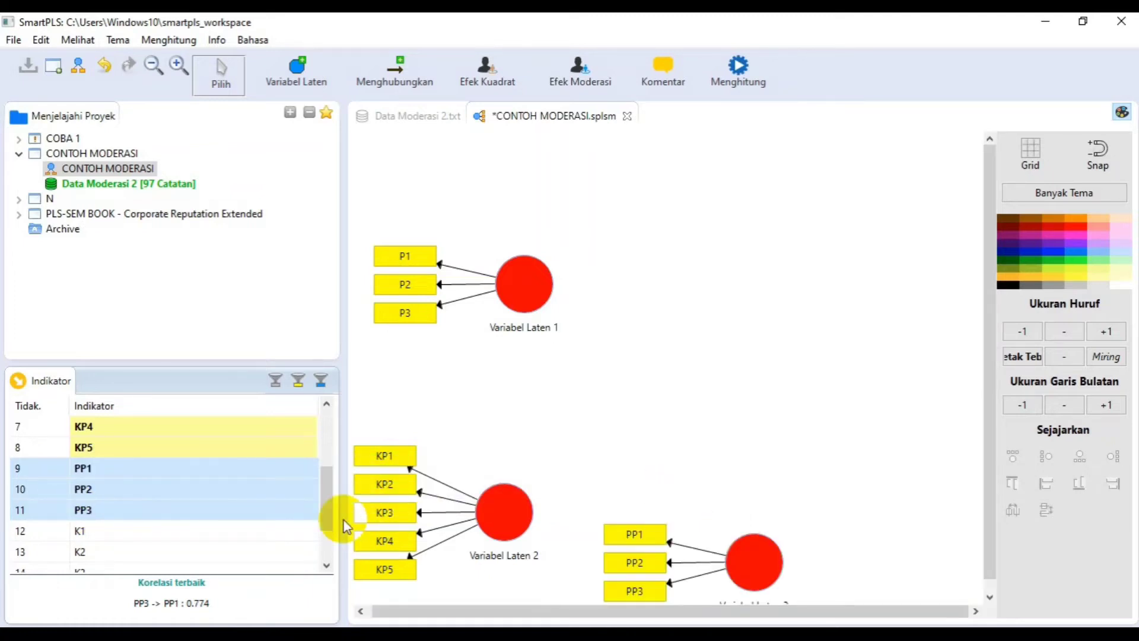
- Place indicators K1 to K5 as a fourth latent variable above the PP construct
left_click_drag(318, 497, 323, 522)
left_click(119, 467)
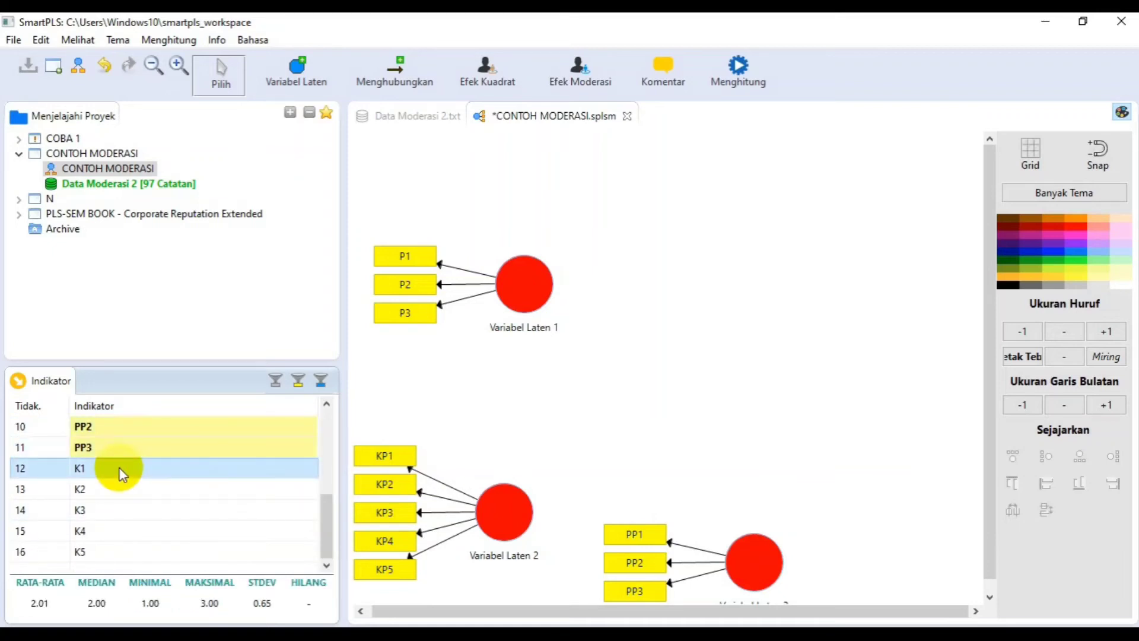
left_click(85, 553, "shift")
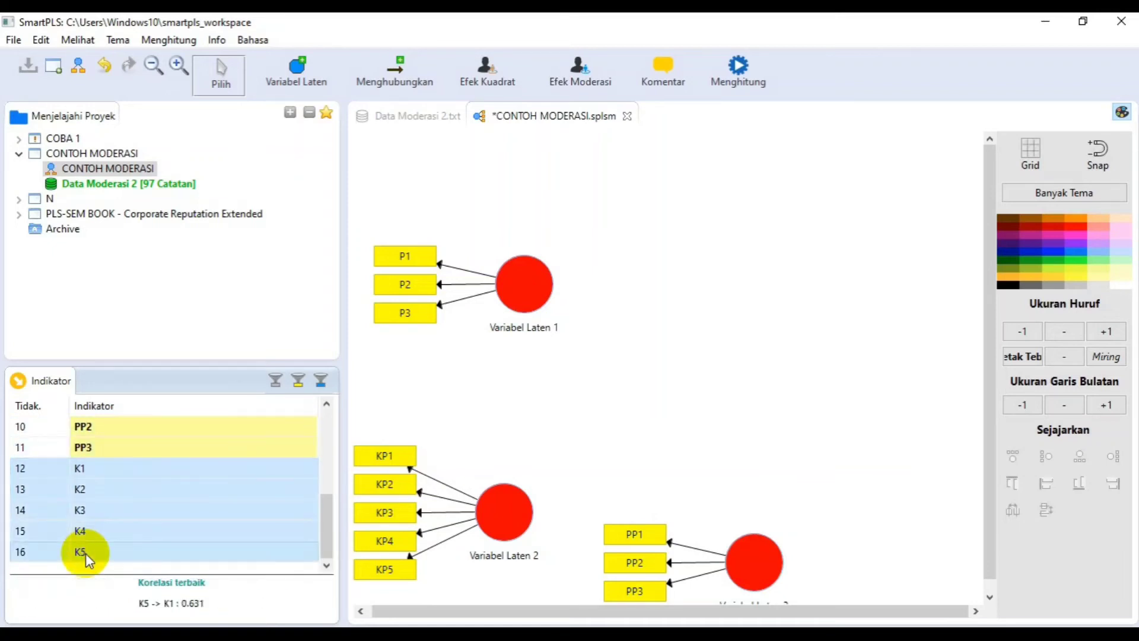
left_click_drag(85, 553, 739, 341)
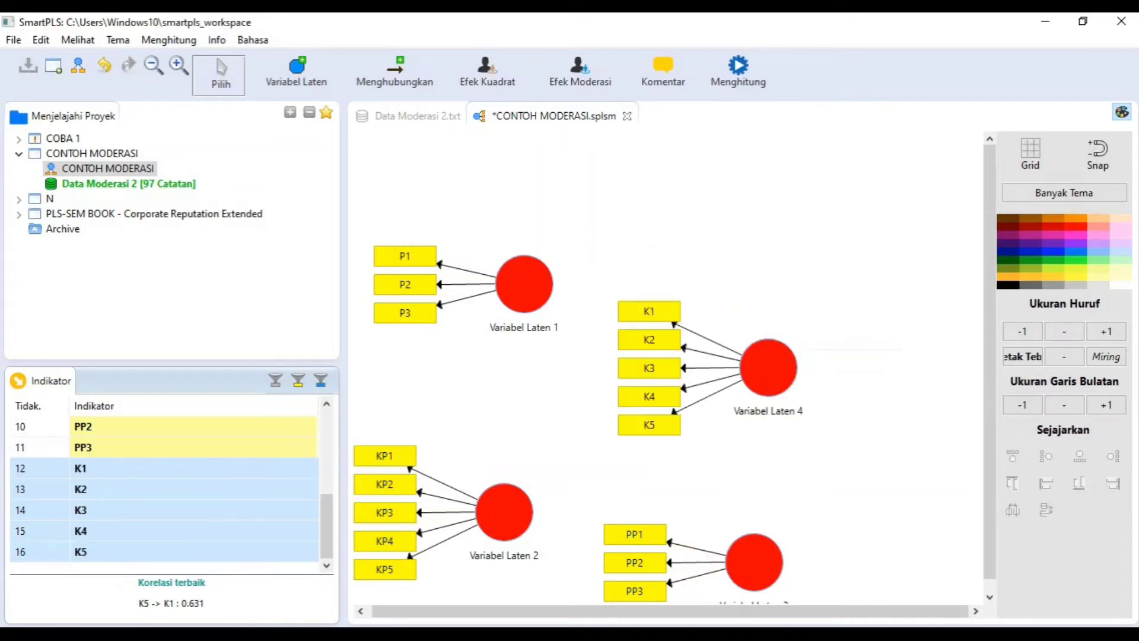
- Rename the latent variable measured by P1 to P3 as "PROMOSI"
left_click(483, 312)
left_click(513, 302)
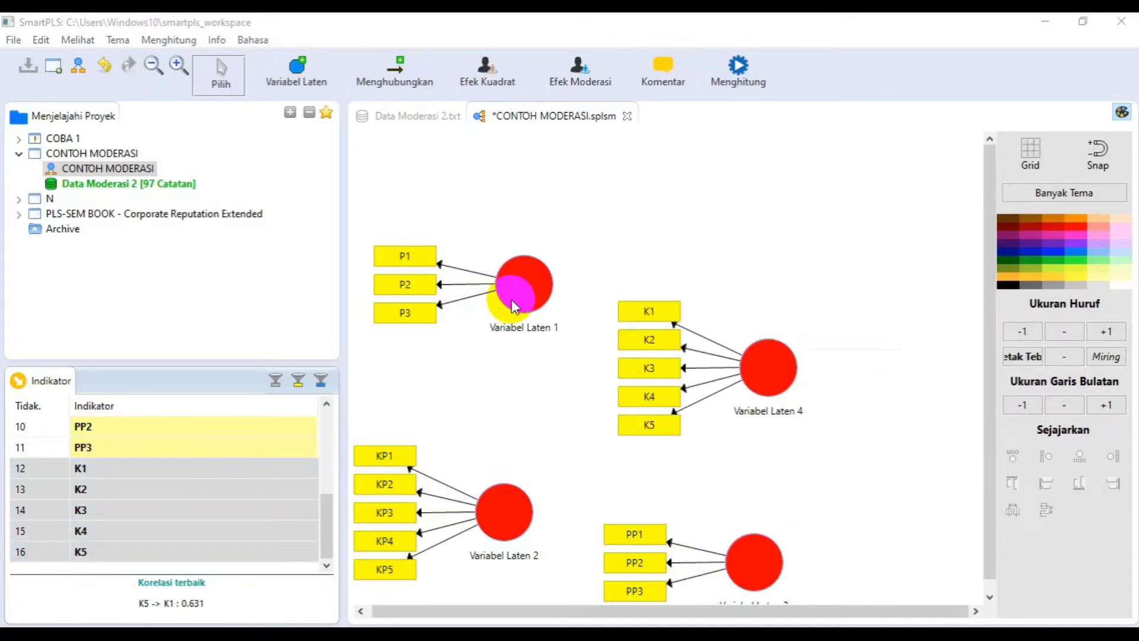
left_click(521, 295)
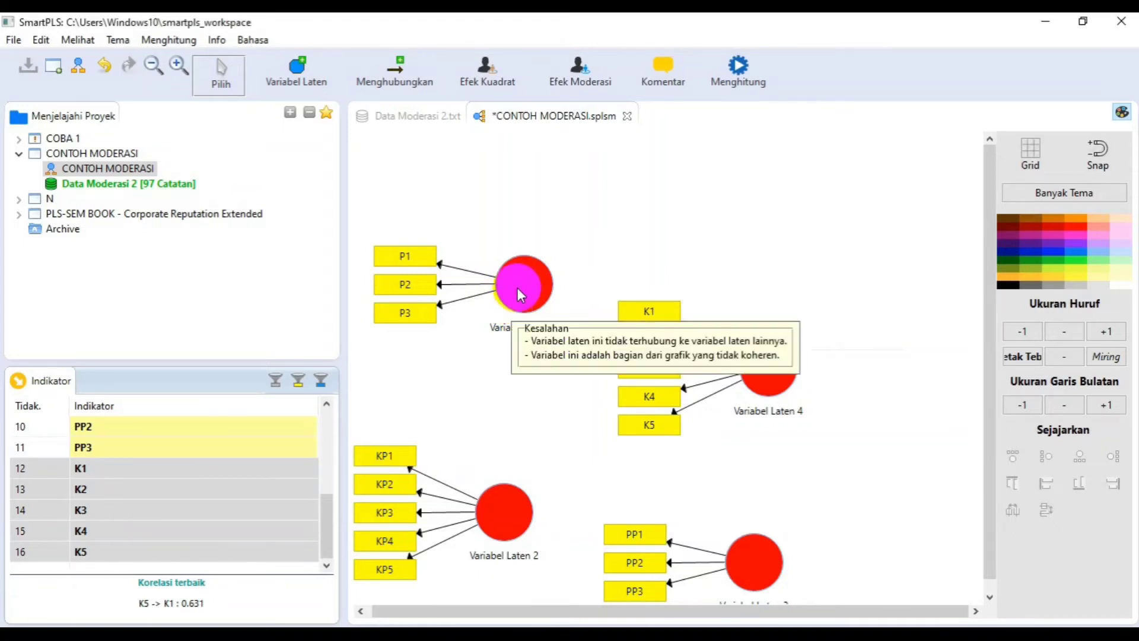
left_click(525, 304)
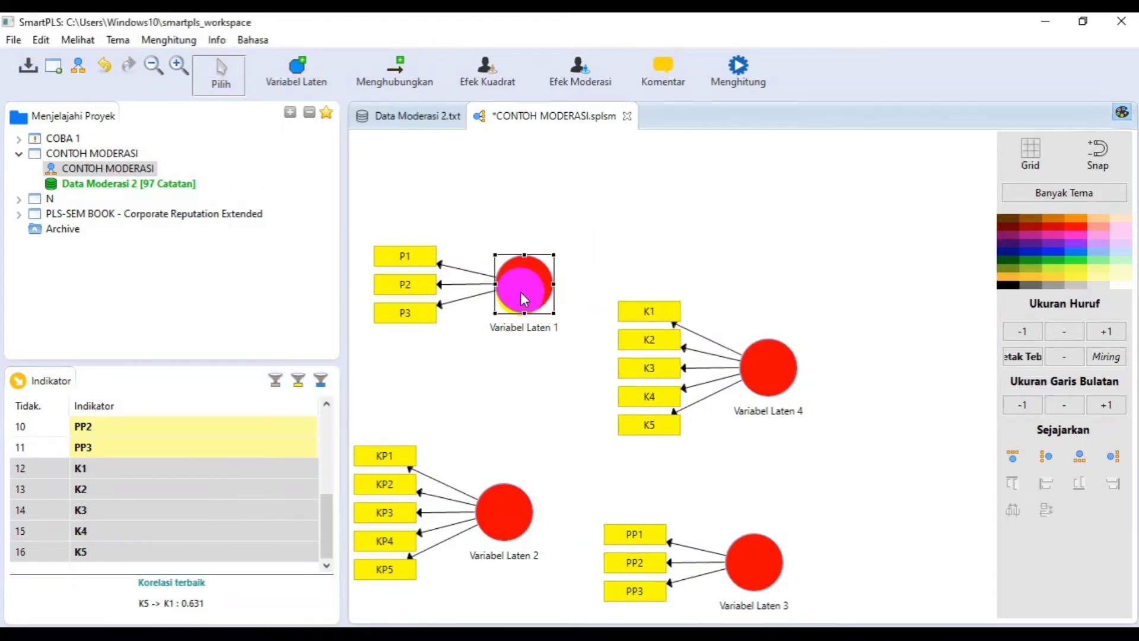
right_click(523, 299)
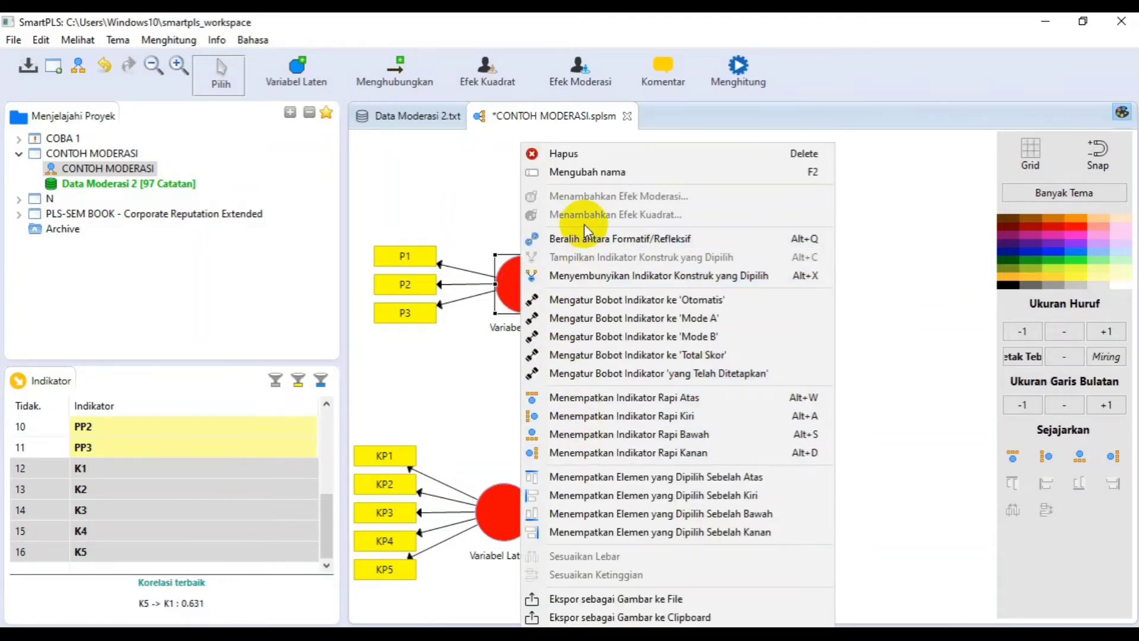
left_click(584, 173)
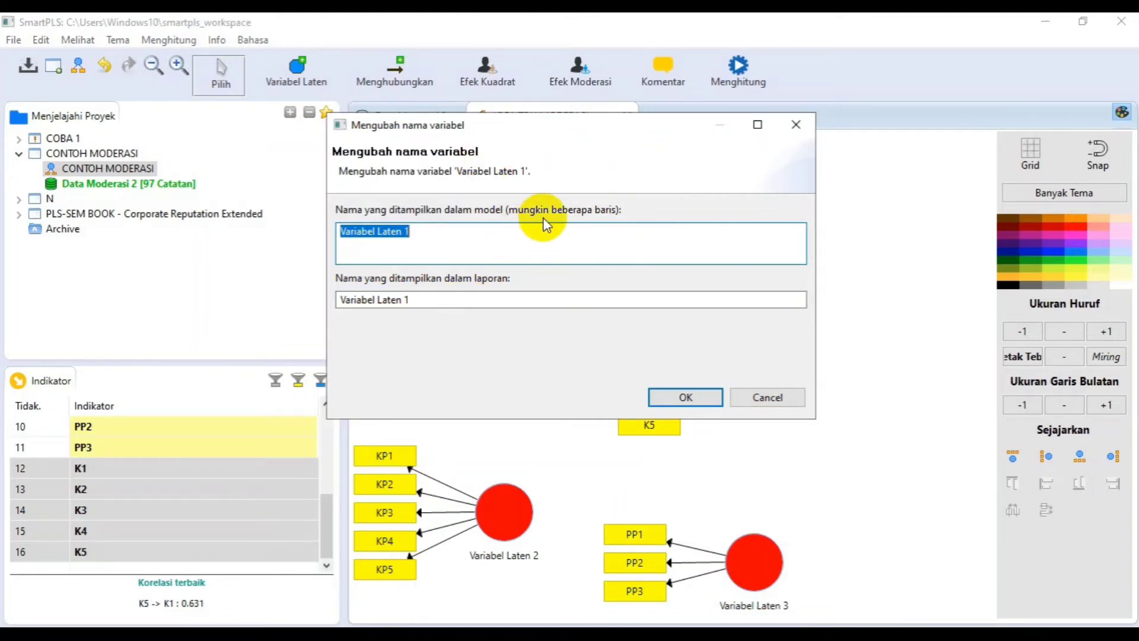
type("PROMOSI")
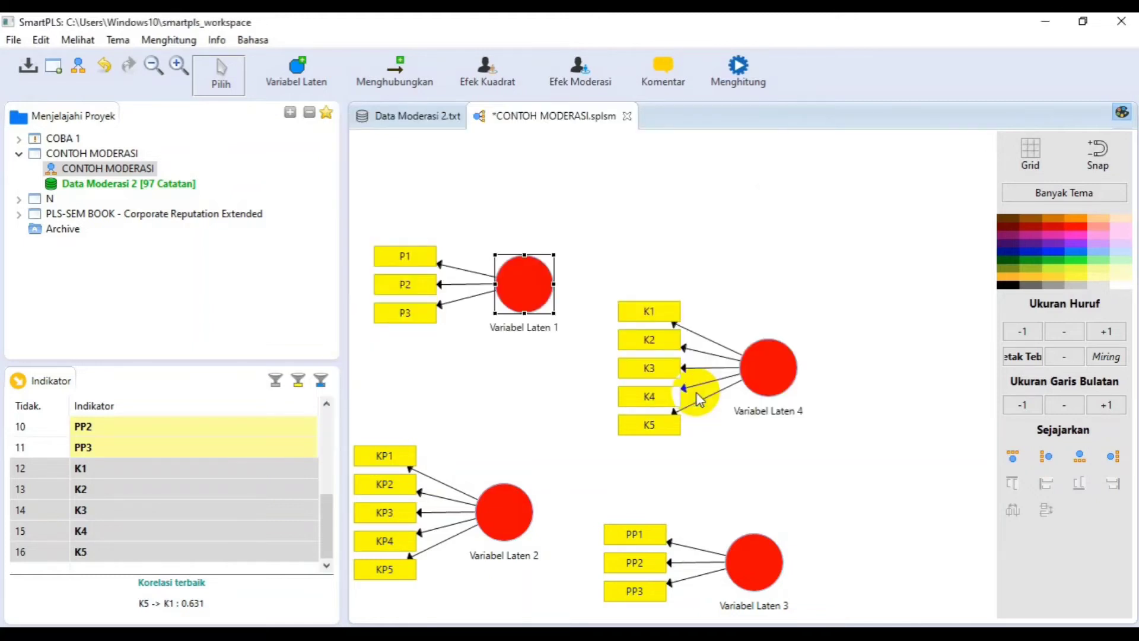
- Rename the latent variable measured by KP1 to KP5 as "KUALITAS"
right_click(500, 512)
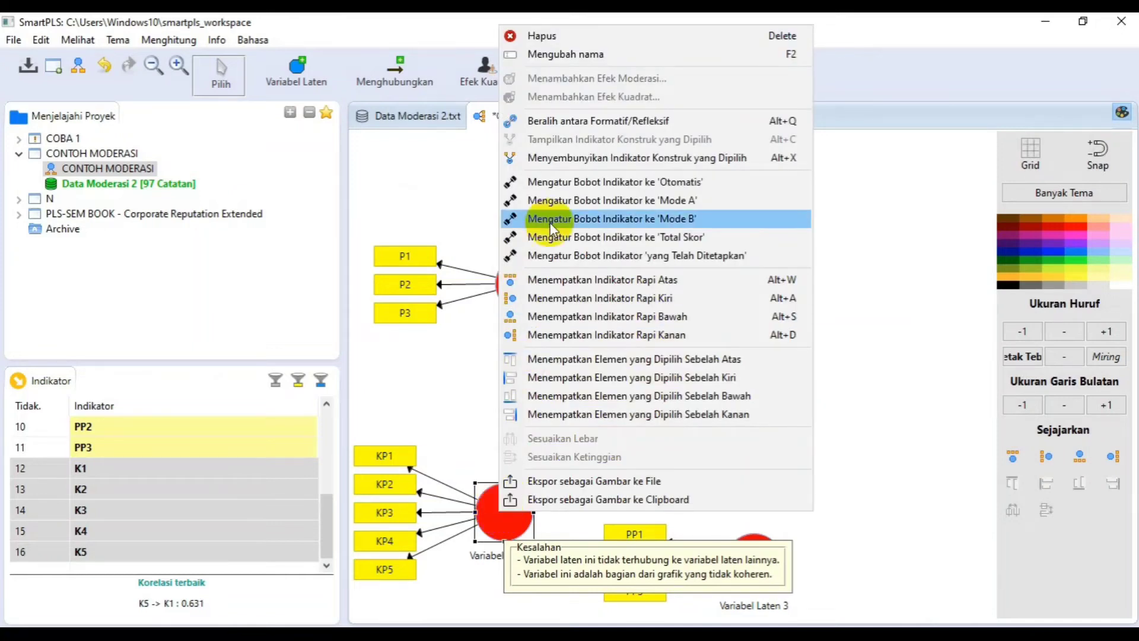
left_click(593, 56)
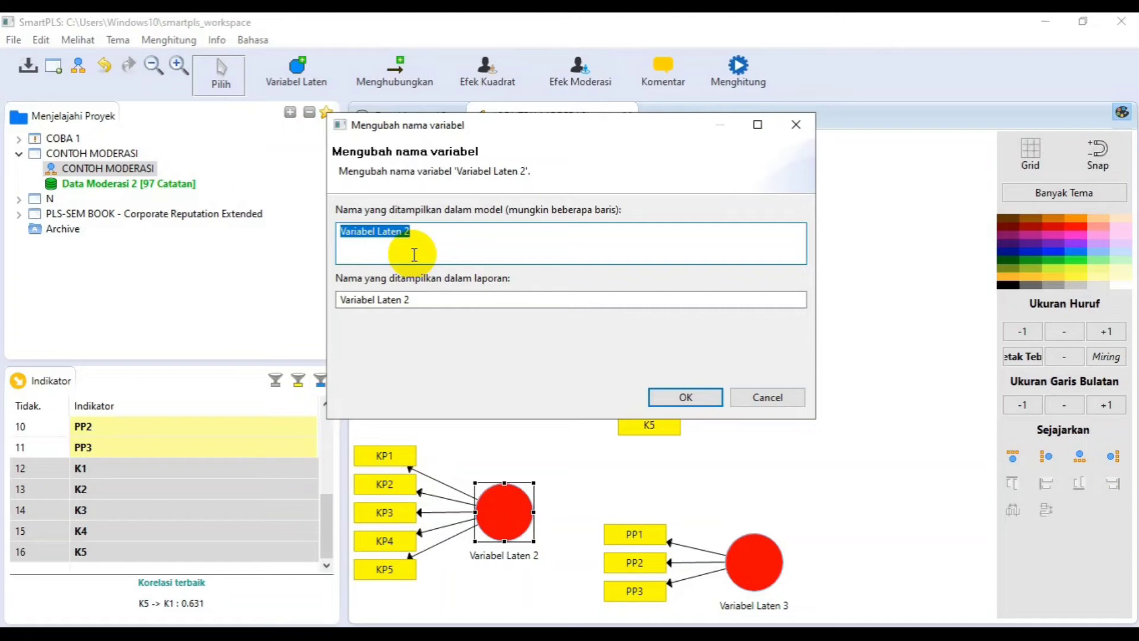
type("K")
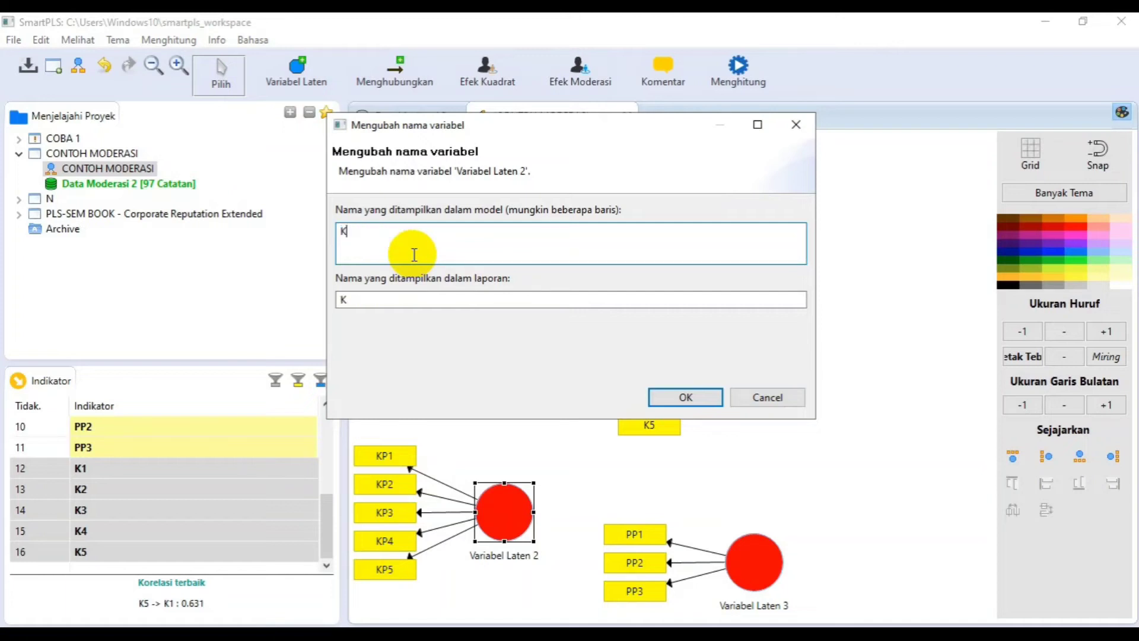
type("UALITAS")
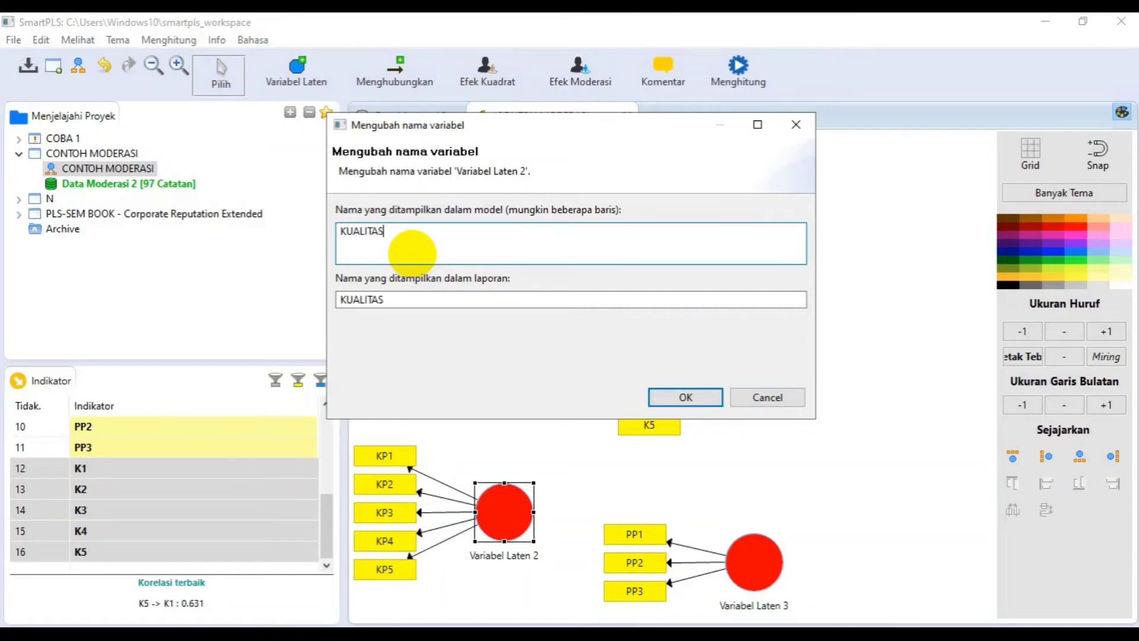
left_click(696, 400)
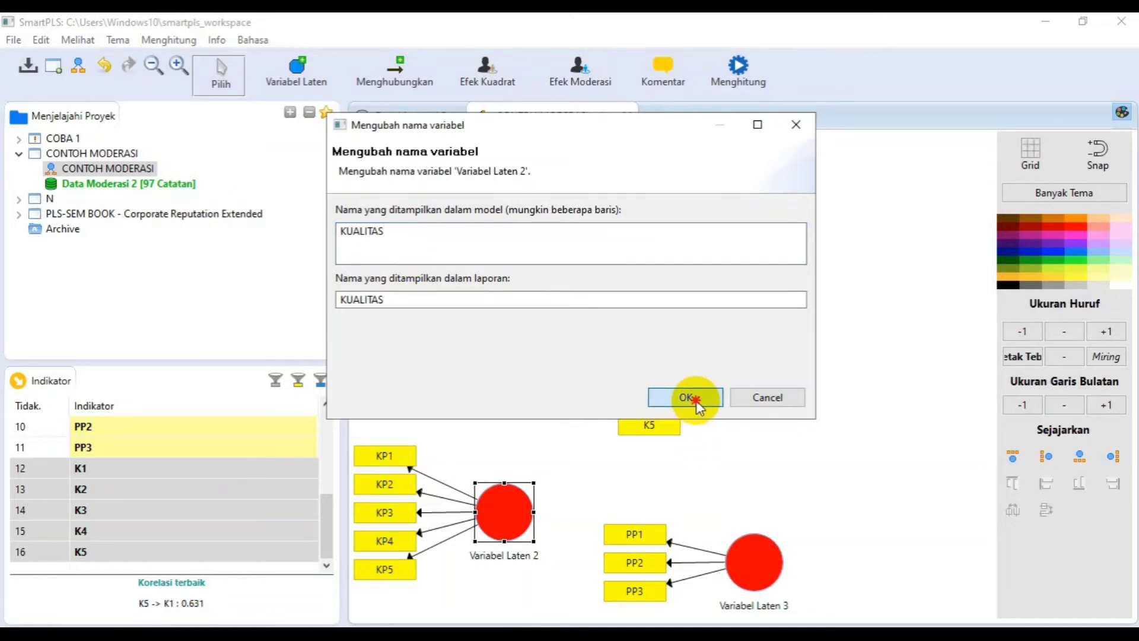
- Rename the latent variable measured by PP1 to PP3 as "PENGETAHUAN"
right_click(757, 572)
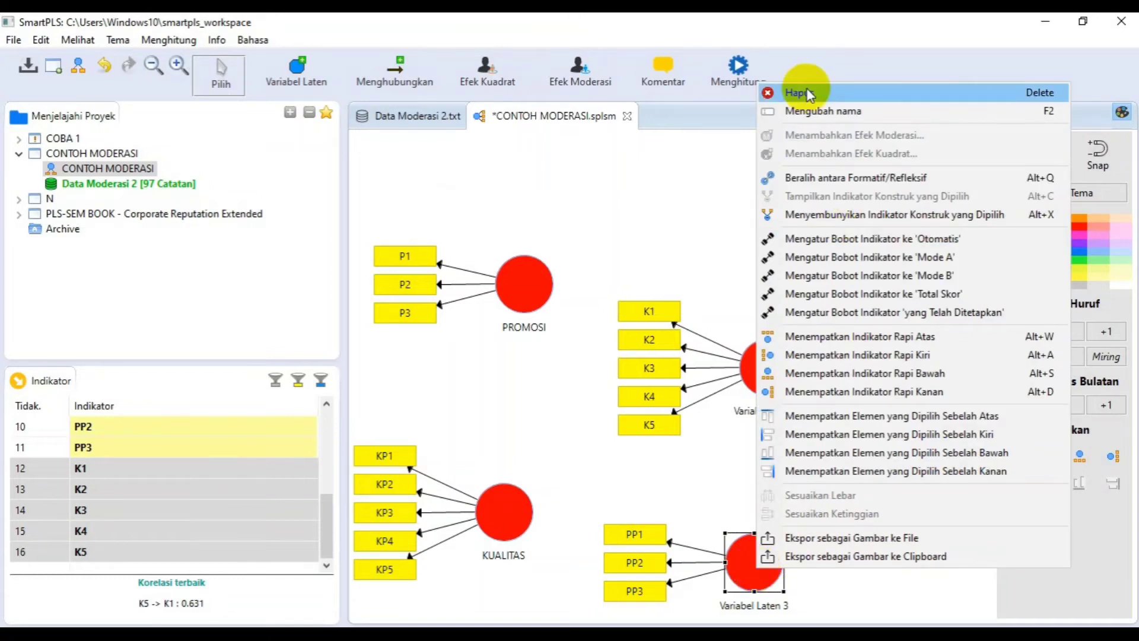
left_click(812, 116)
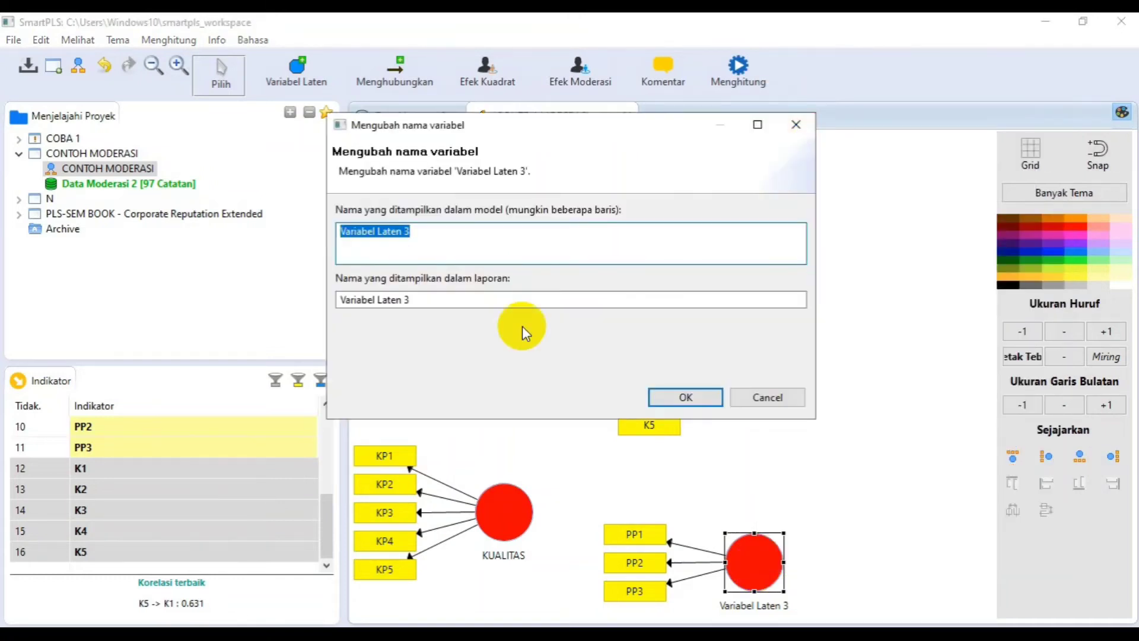
type("PEGETAHUAN")
key("BackSpace")
key("BackSpace")
key("BackSpace")
key("BackSpace")
key("BackSpace")
key("BackSpace")
key("BackSpace")
key("BackSpace")
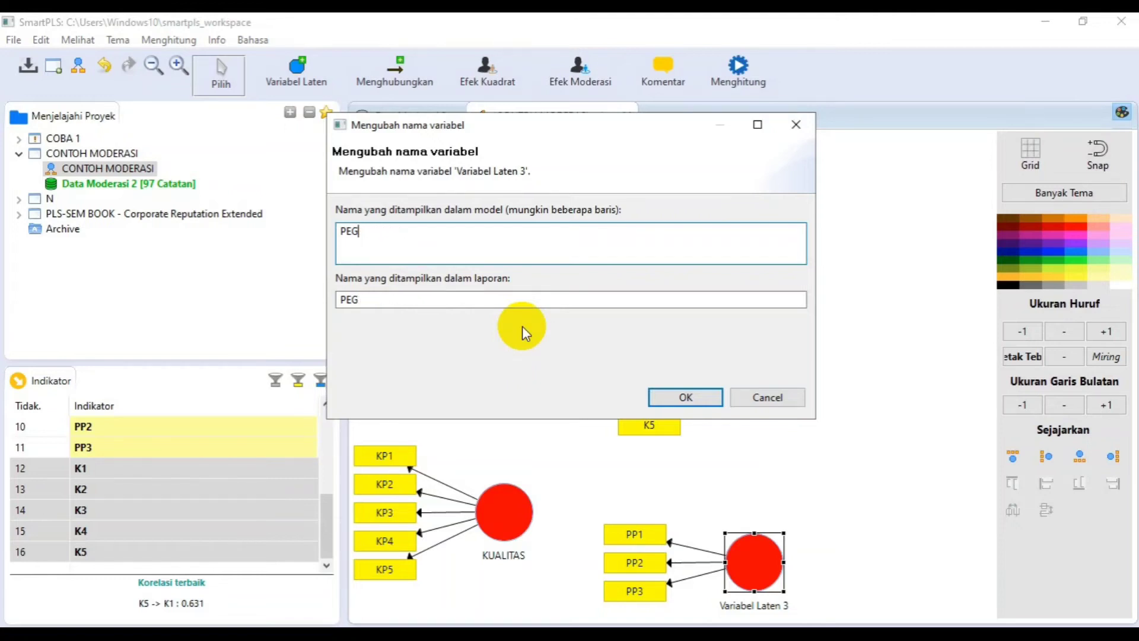
type("NGETAHUA")
key("BackSpace")
type("UAN")
left_click(669, 397)
- Rename the latent variable measured by K1 to K5 as "KEPUTUSAN"
right_click(774, 379)
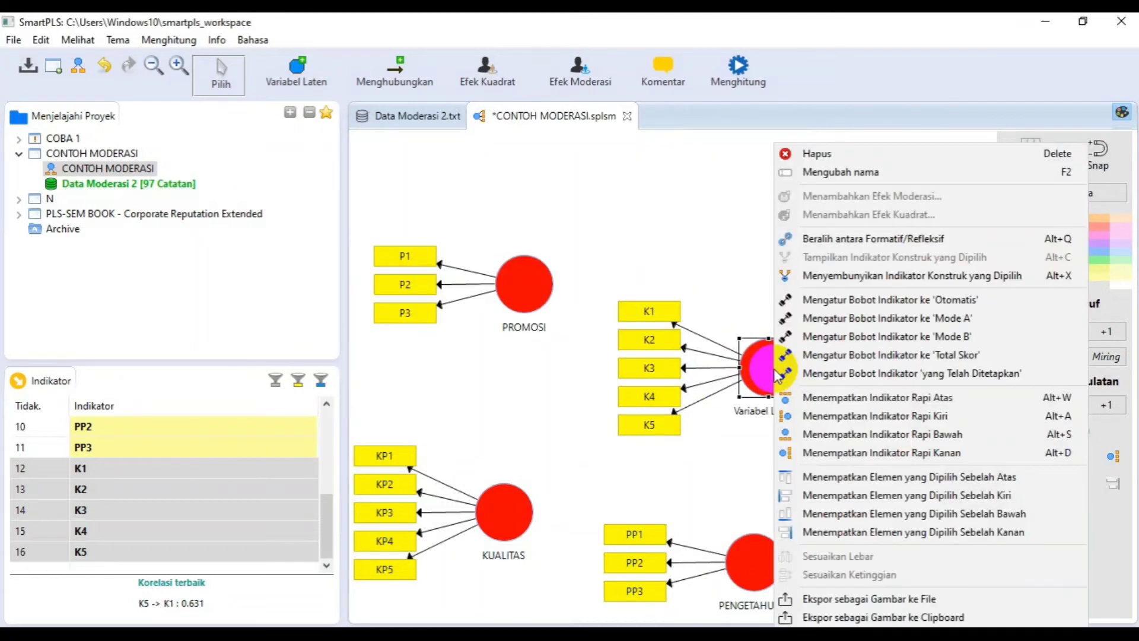
left_click(824, 173)
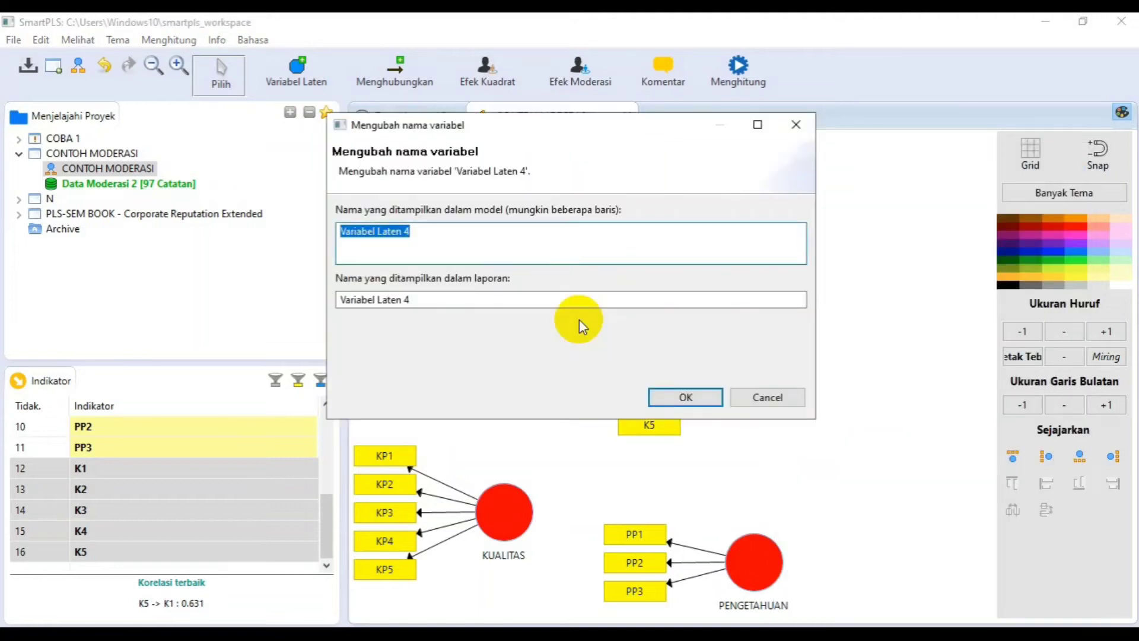
type("KEPUTUSAN")
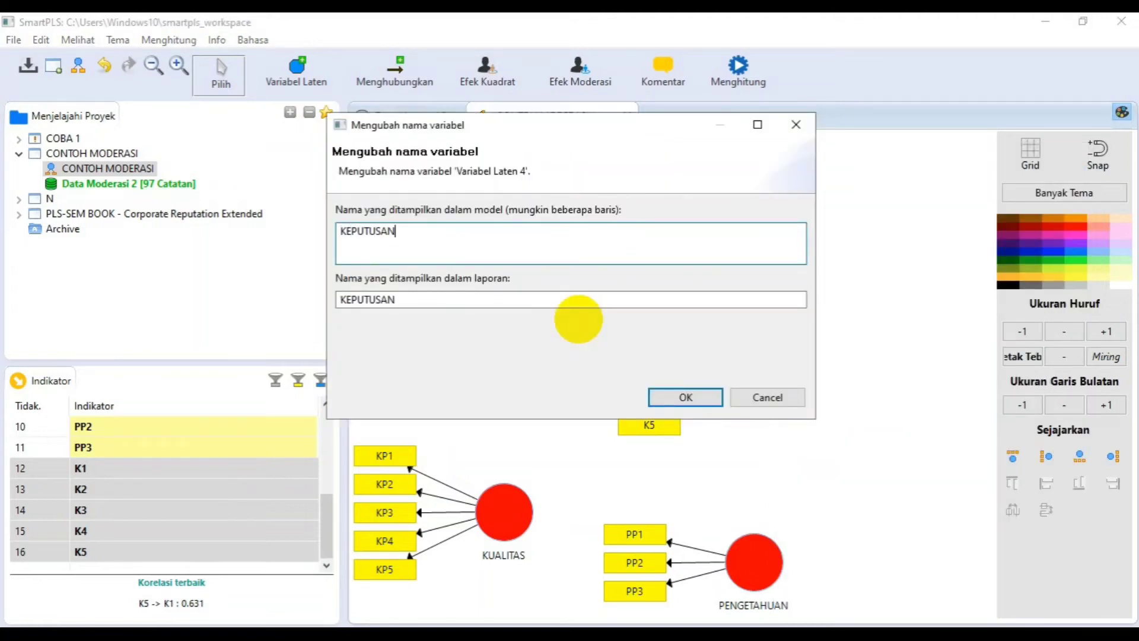
left_click(661, 396)
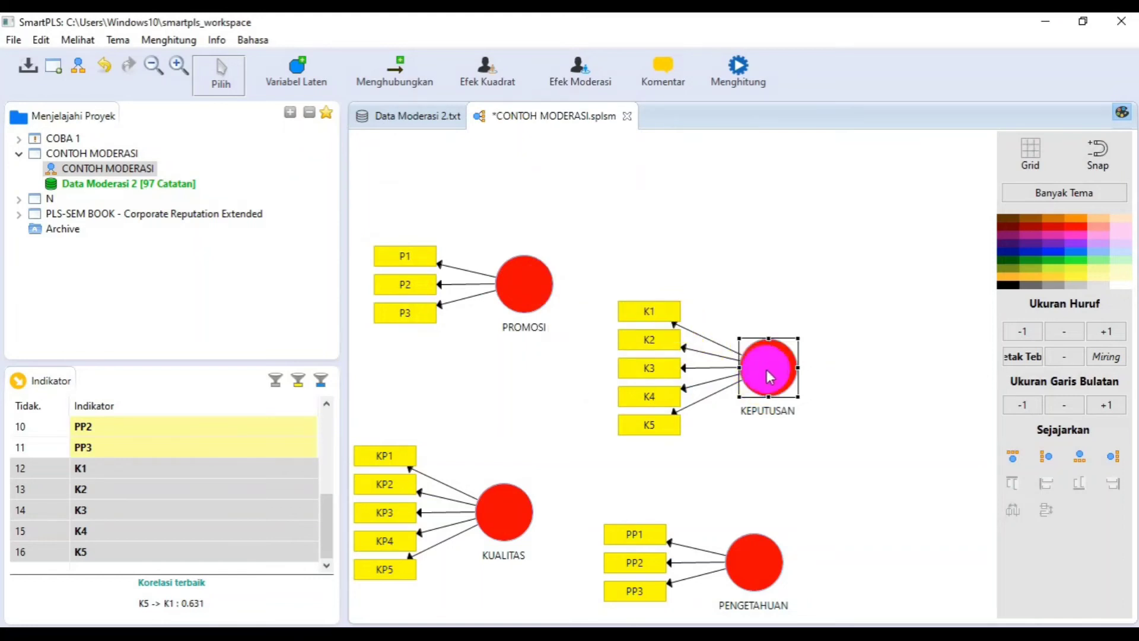
- Move the KEPUTUSAN construct up roughly level with PROMOSI and align its indicators K1 to K5 on its right side
left_click_drag(771, 378, 777, 305)
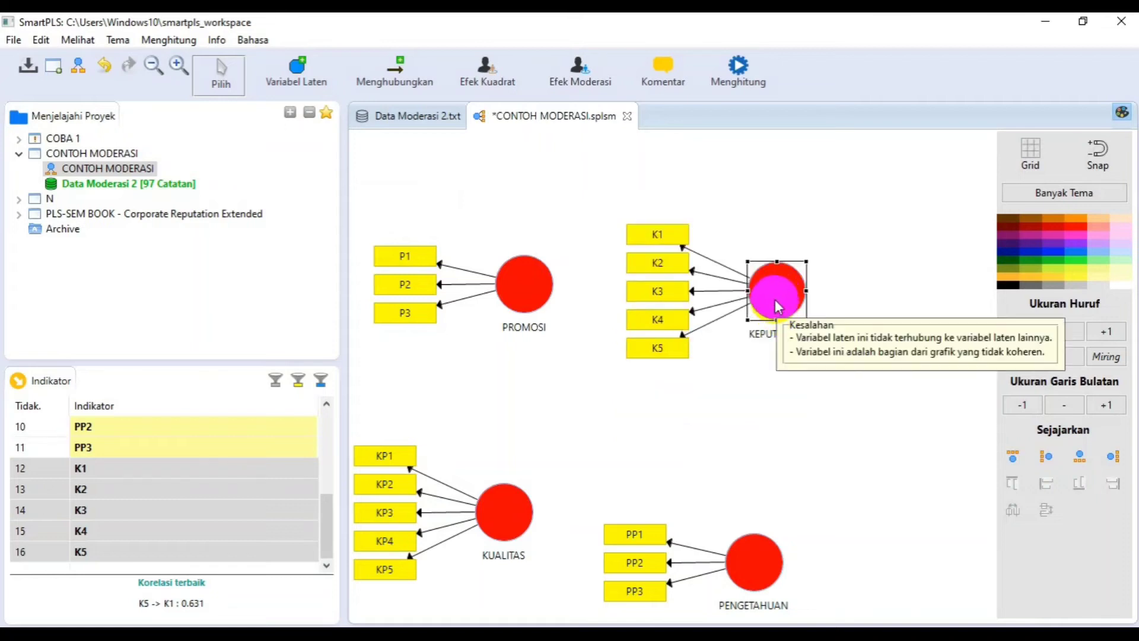
right_click(778, 306)
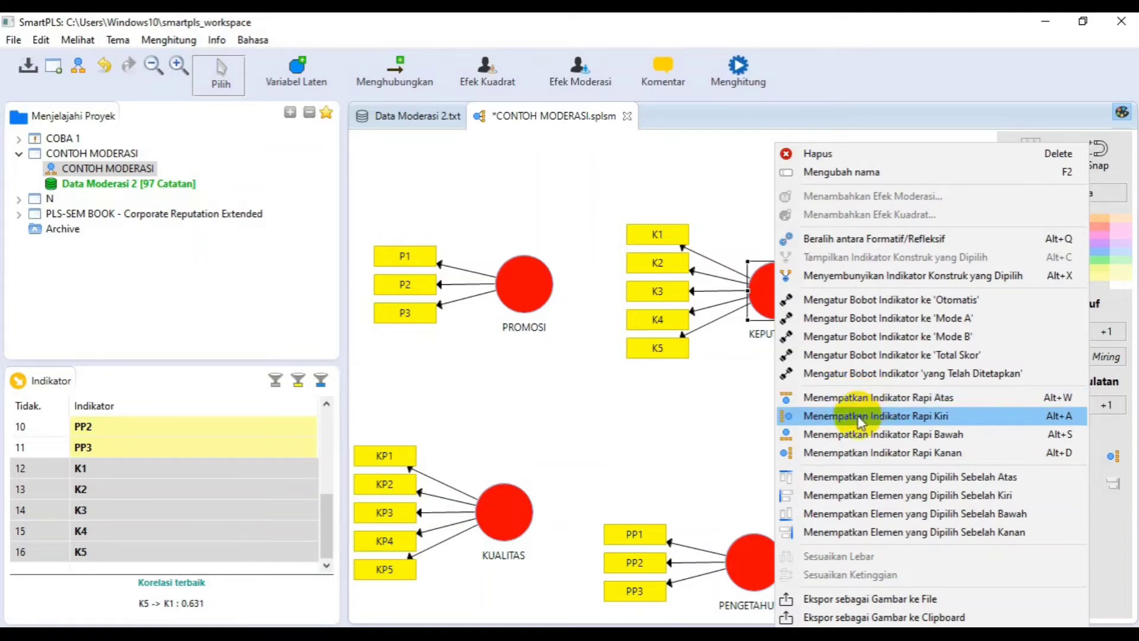
left_click(845, 458)
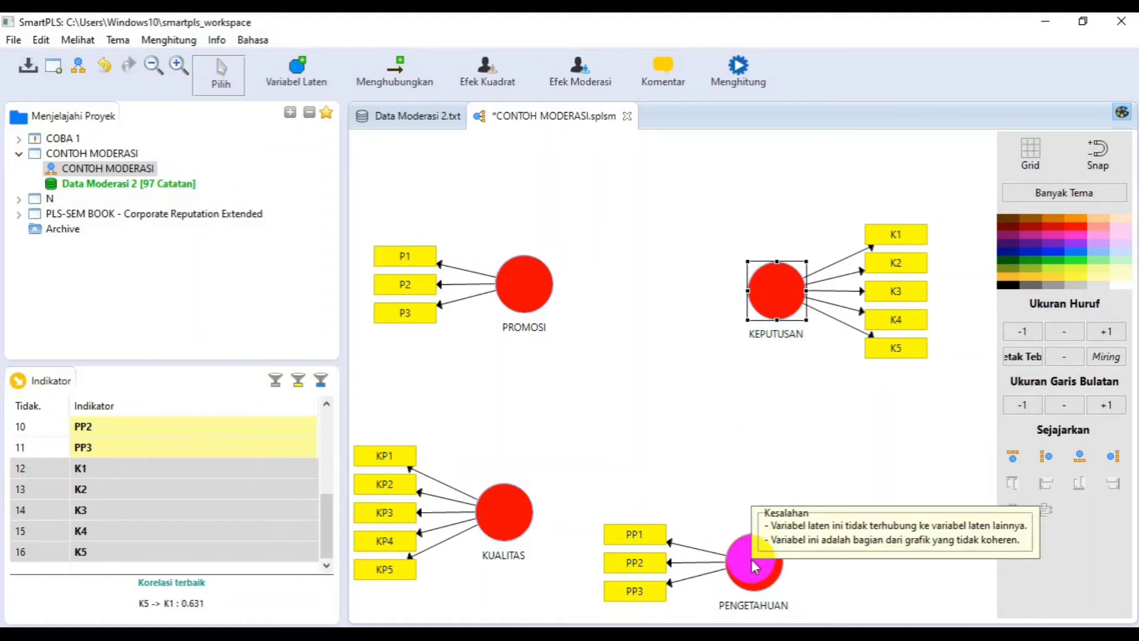
- Stack the KUALITAS and PENGETAHUAN constructs in a column below PROMOSI, with KUALITAS in the middle
left_click_drag(501, 509, 530, 397)
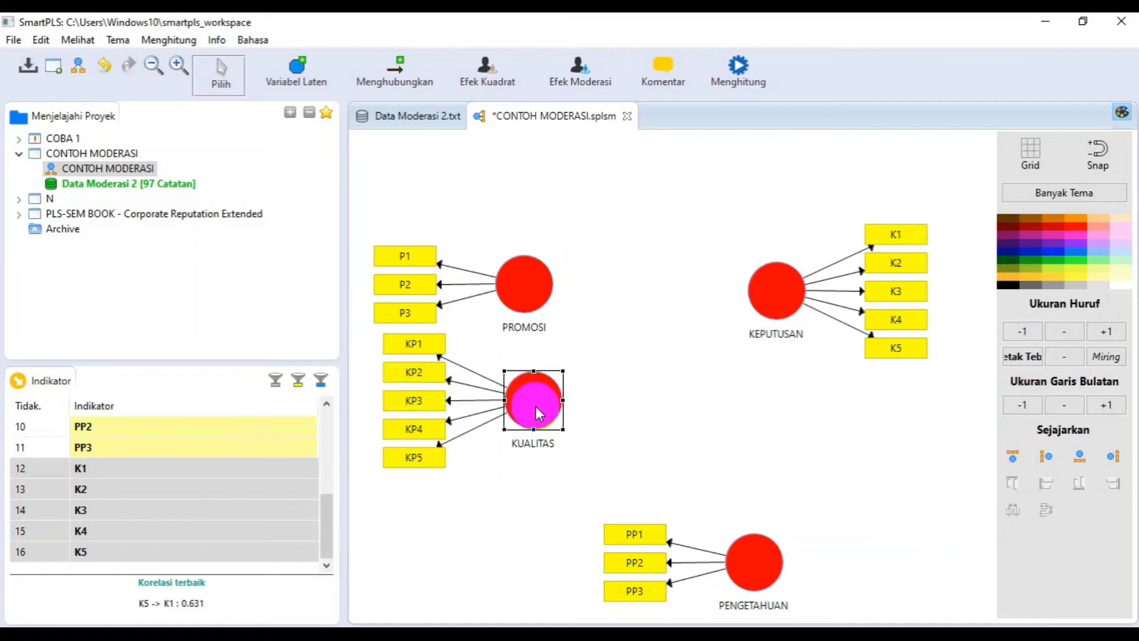
left_click_drag(762, 567, 545, 551)
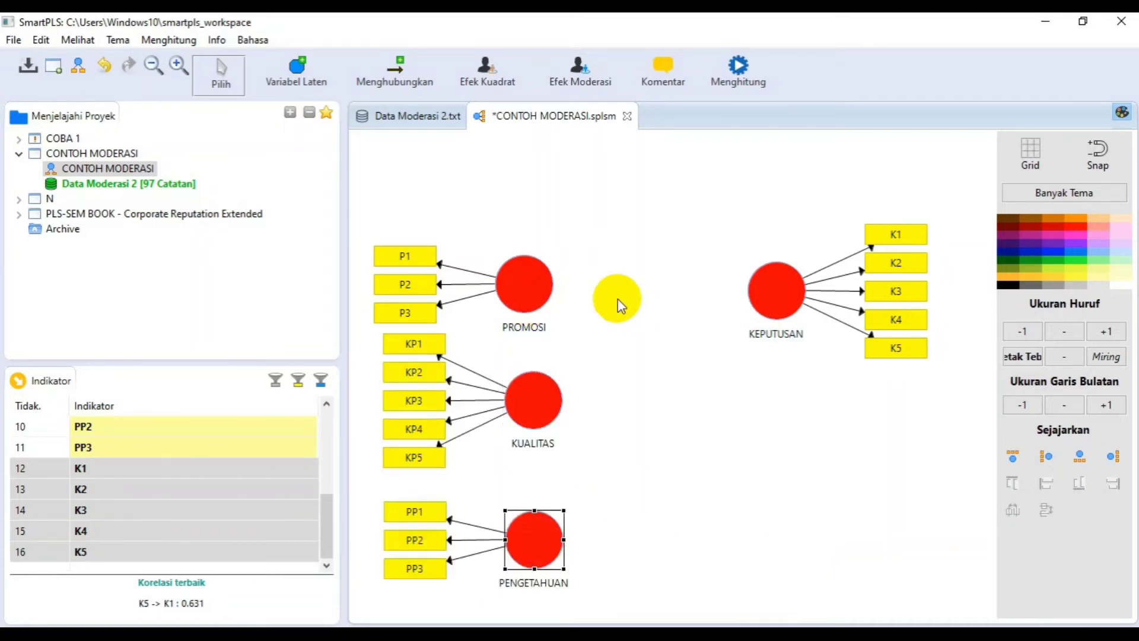
- Connect PROMOSI, KUALITAS and PENGETAHUAN each with a path pointing to KEPUTUSAN
left_click(398, 73)
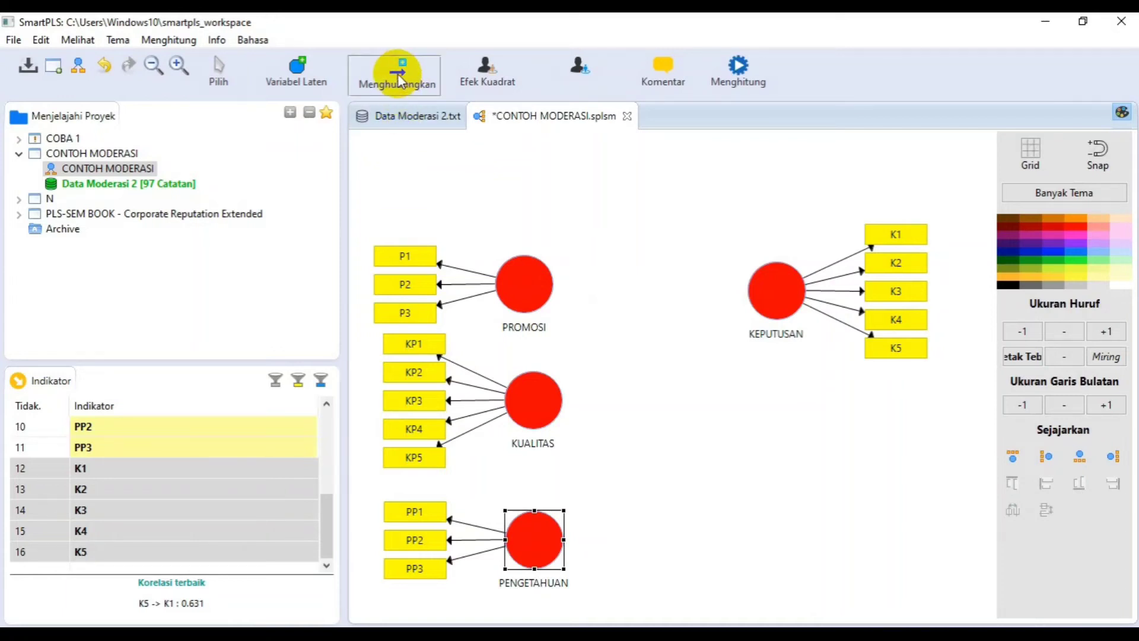
left_click(551, 282)
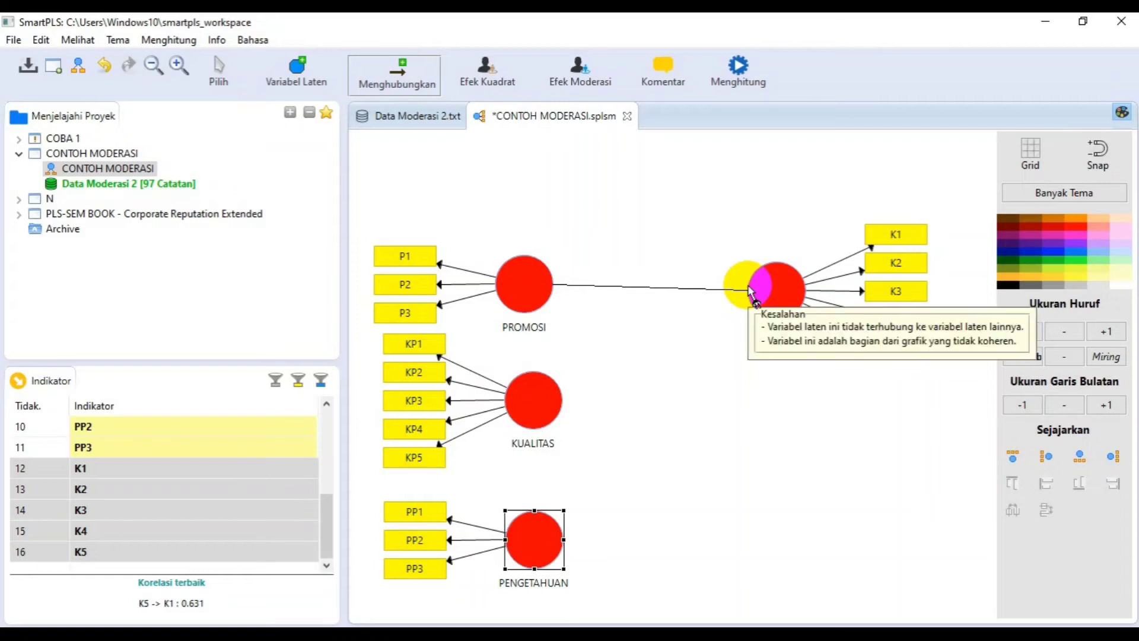
left_click(740, 286)
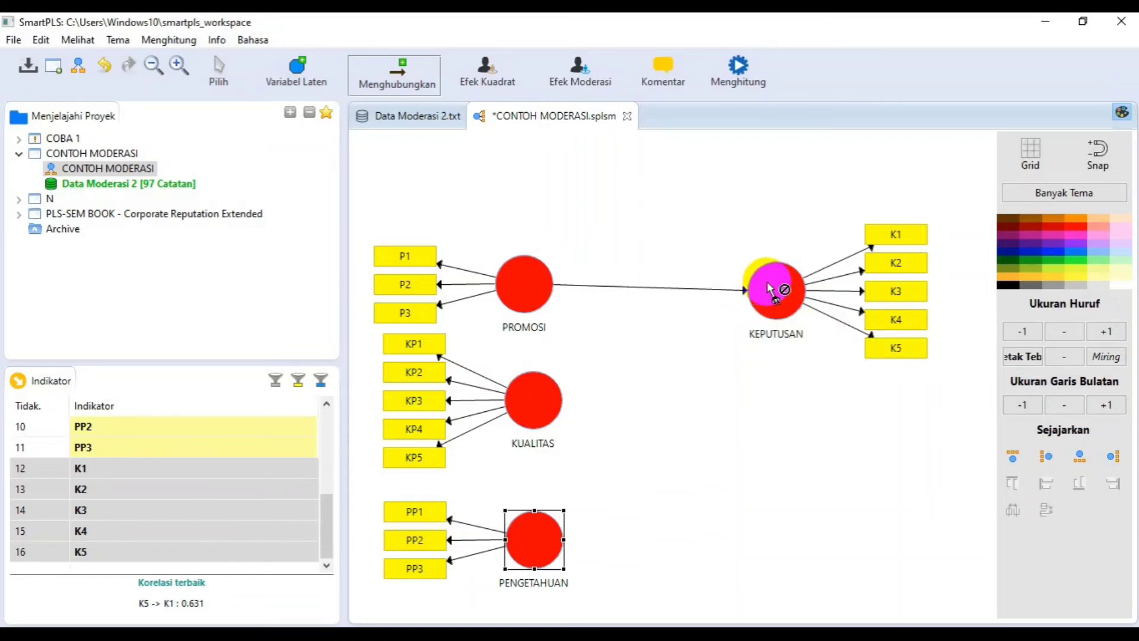
left_click(544, 382)
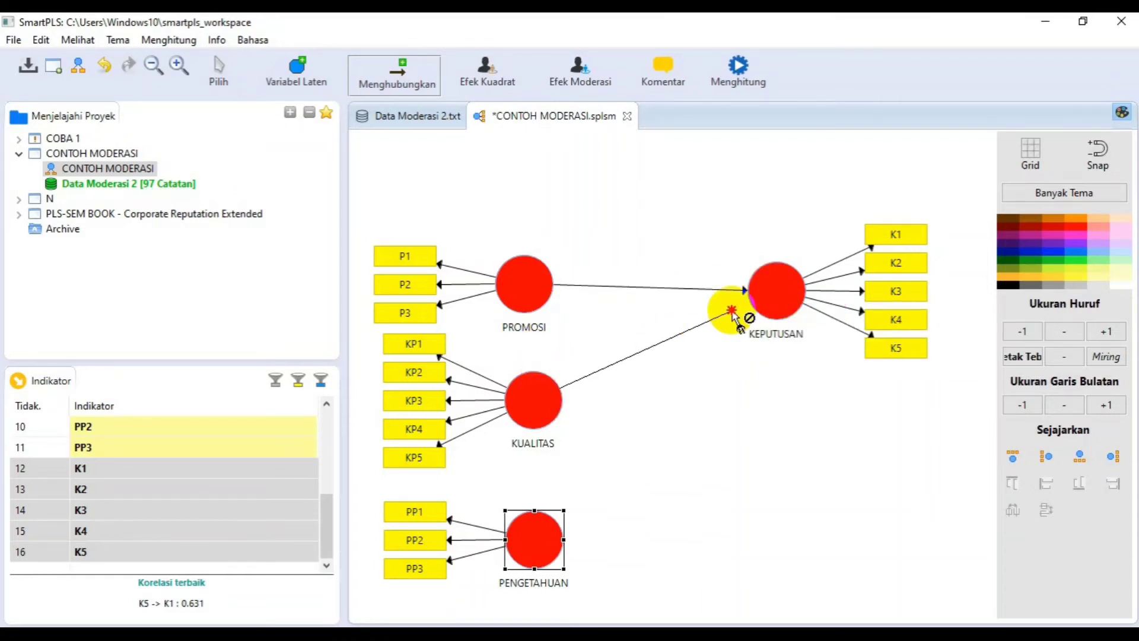
left_click(745, 304)
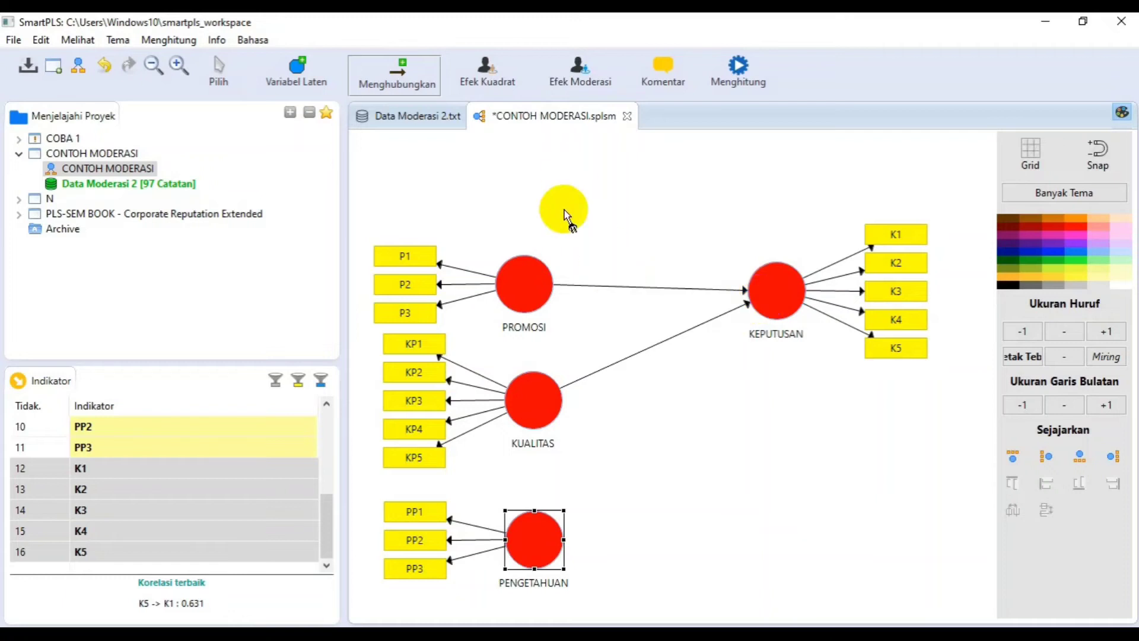
left_click(538, 558)
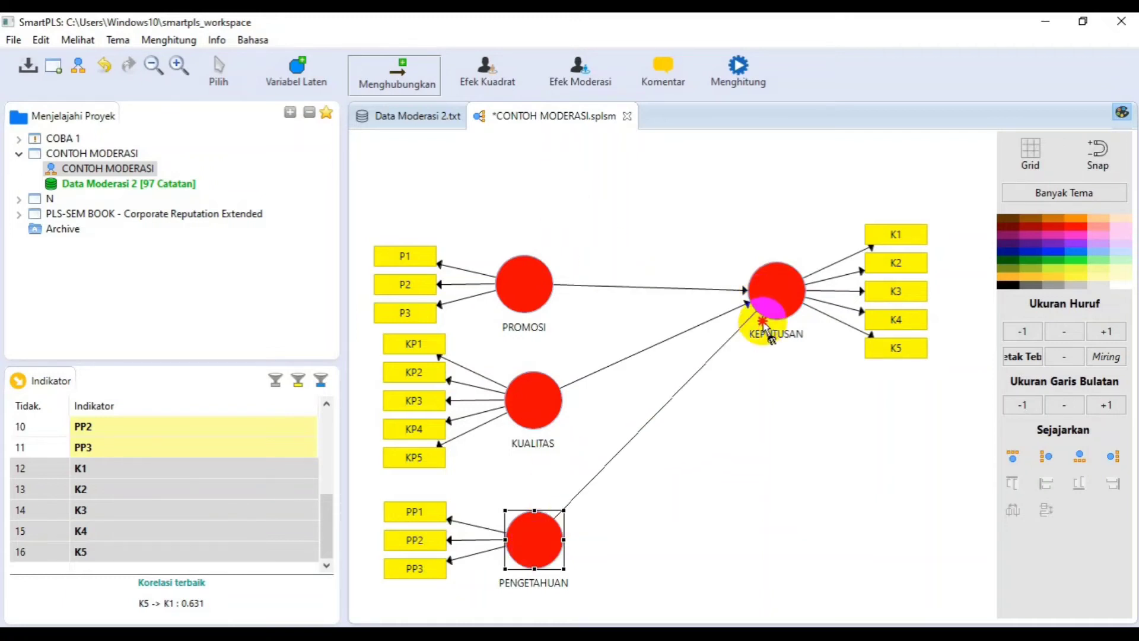
left_click(779, 317)
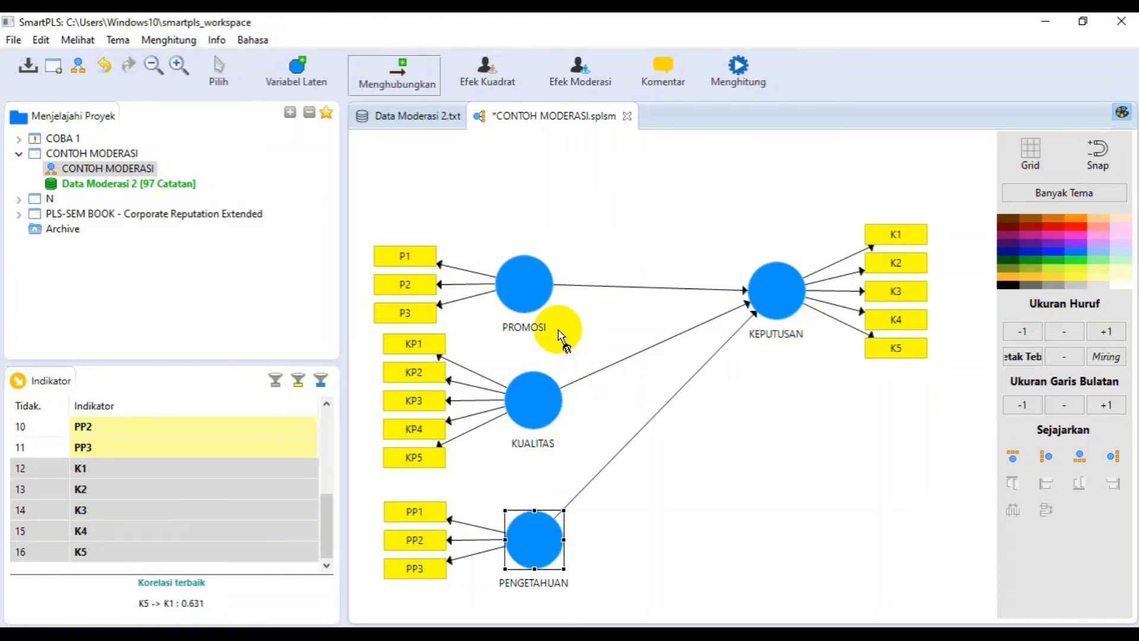
left_click(217, 69)
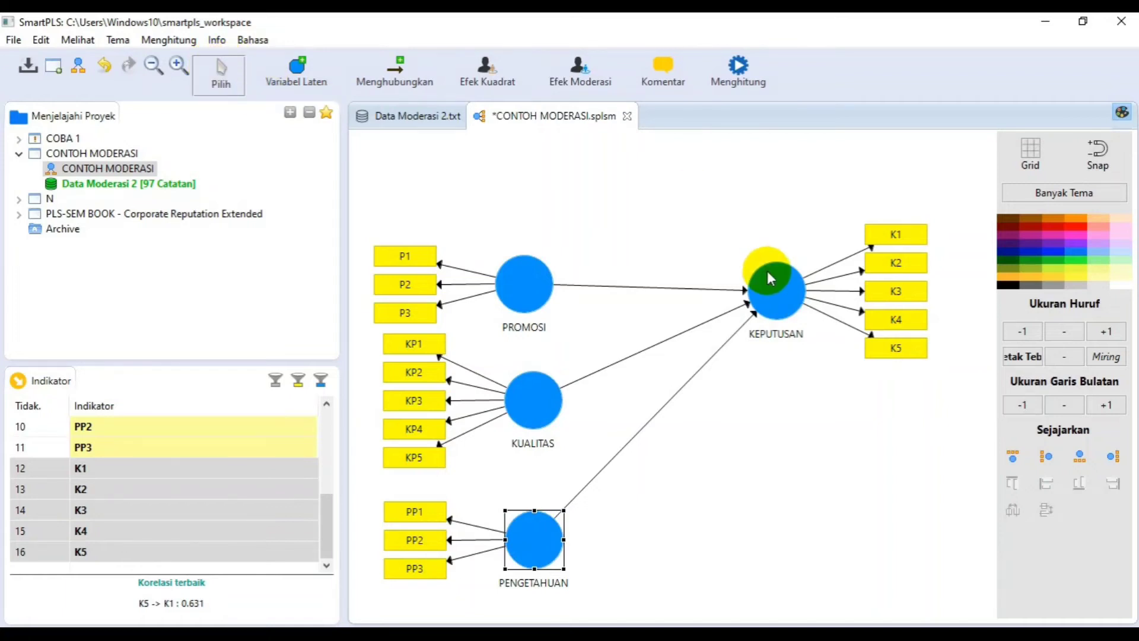
- Add a moderating effect on KEPUTUSAN with PENGETAHUAN as moderator and KUALITAS as independent variable, keeping the two-stage method
left_click(768, 291)
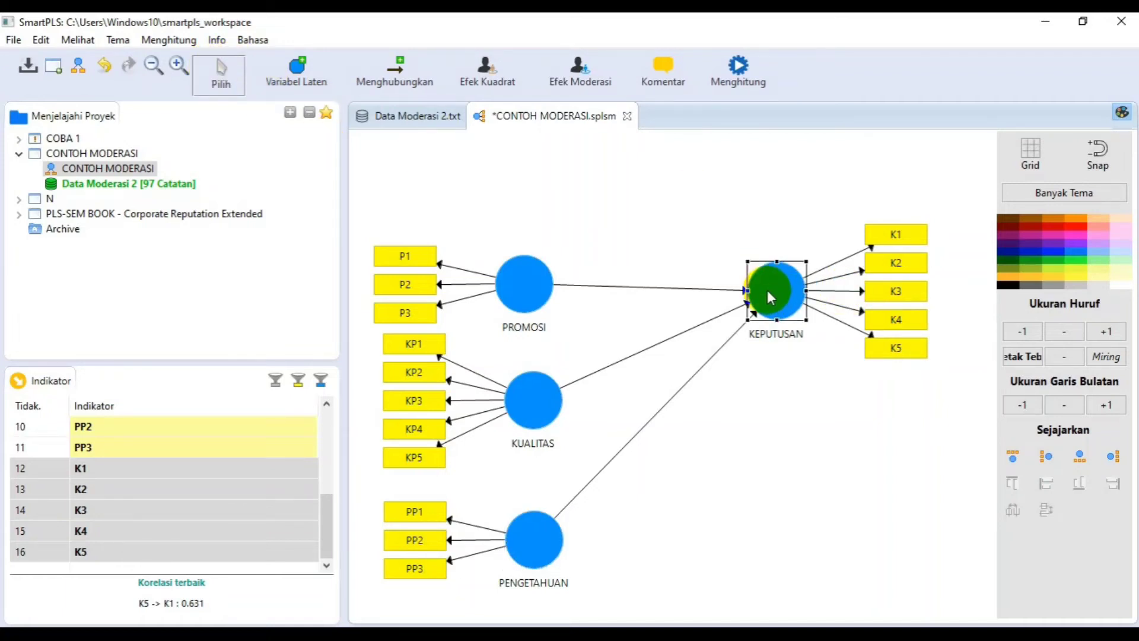
right_click(767, 290)
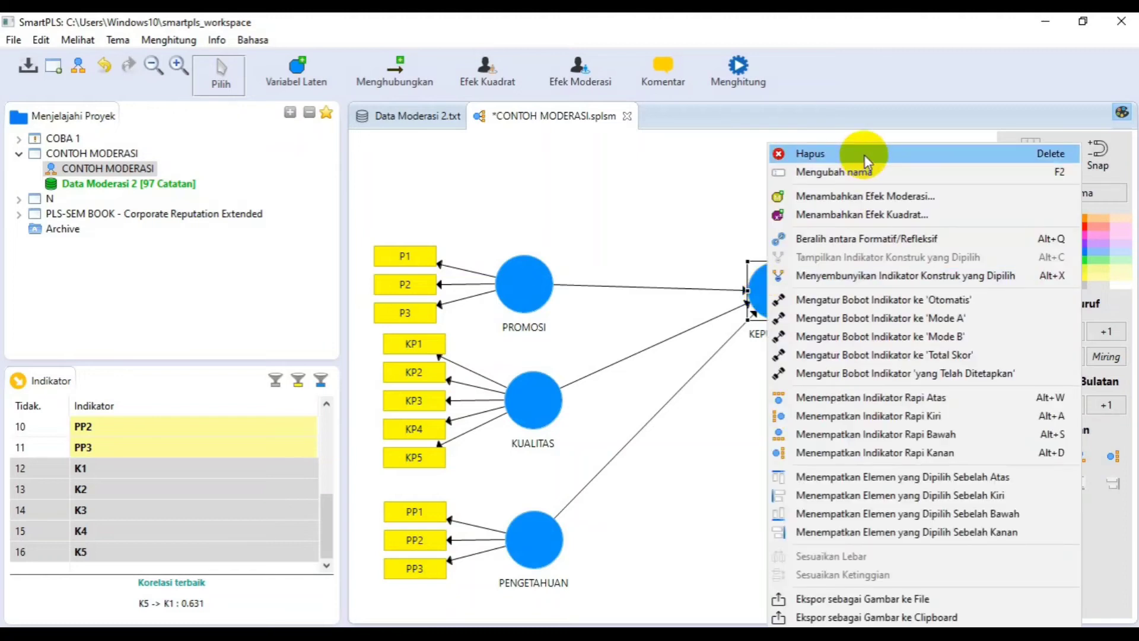
left_click(846, 202)
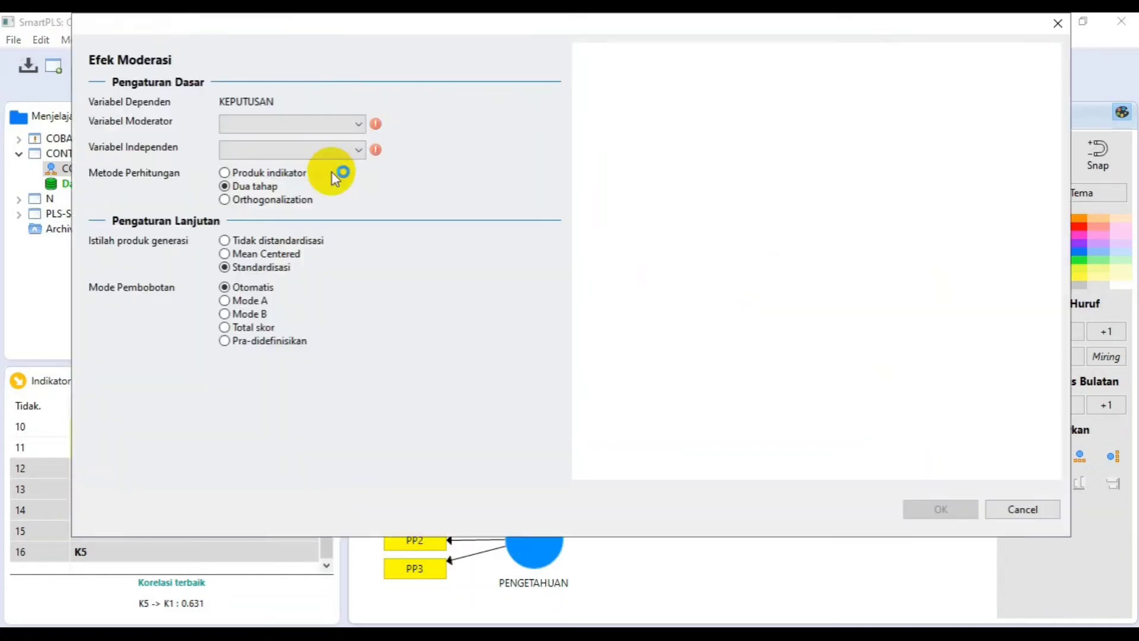
left_click(356, 128)
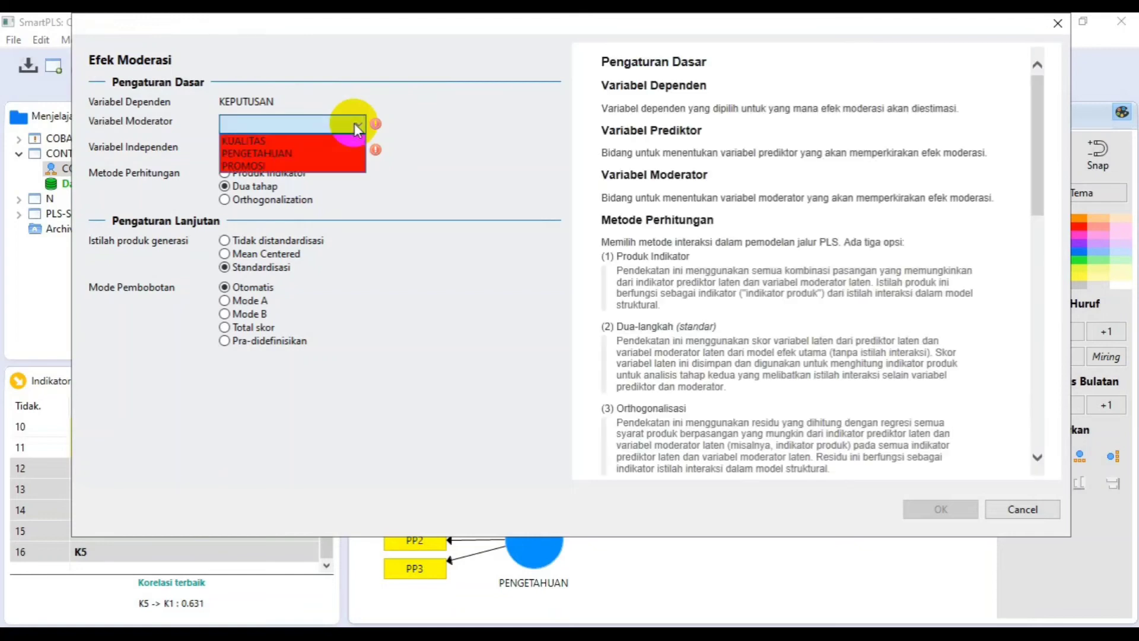
left_click(297, 153)
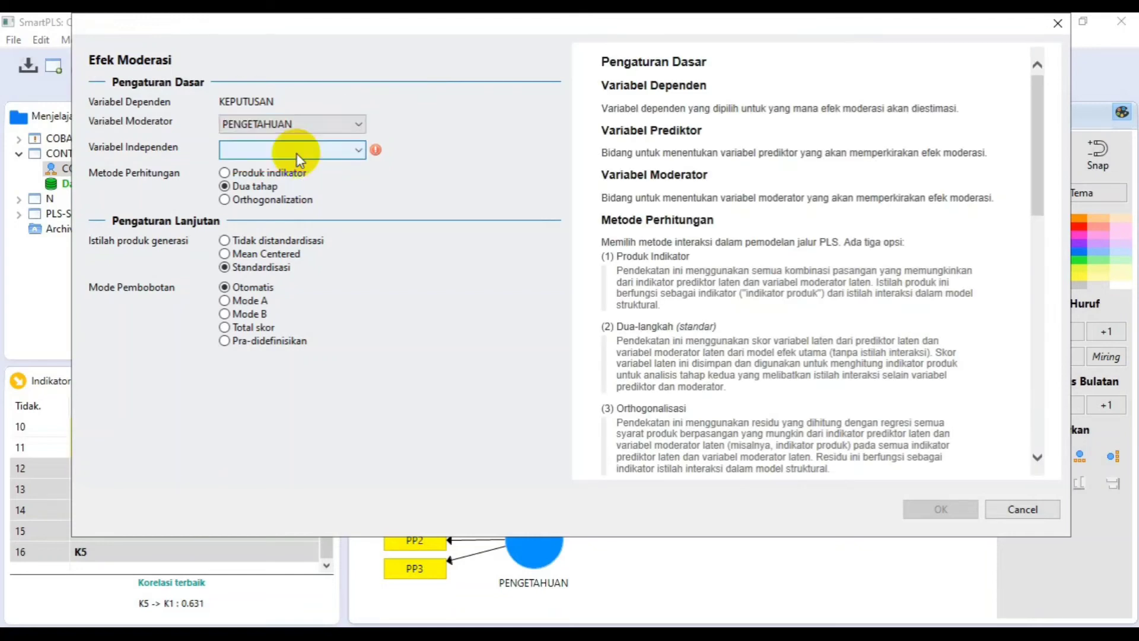
left_click(325, 152)
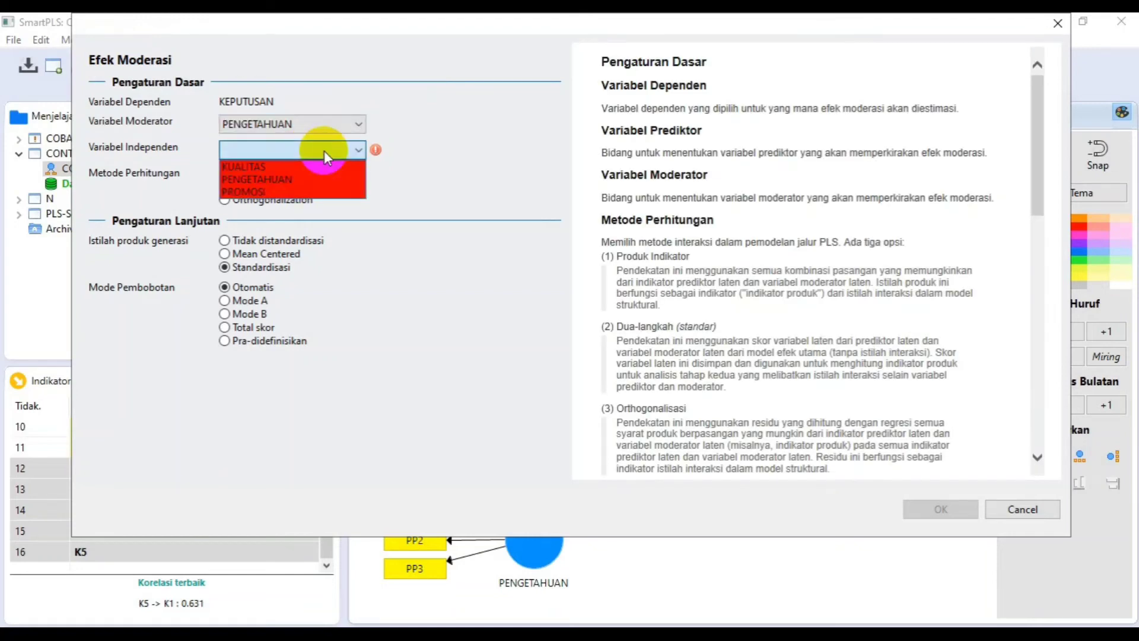
left_click(268, 168)
left_click(956, 511)
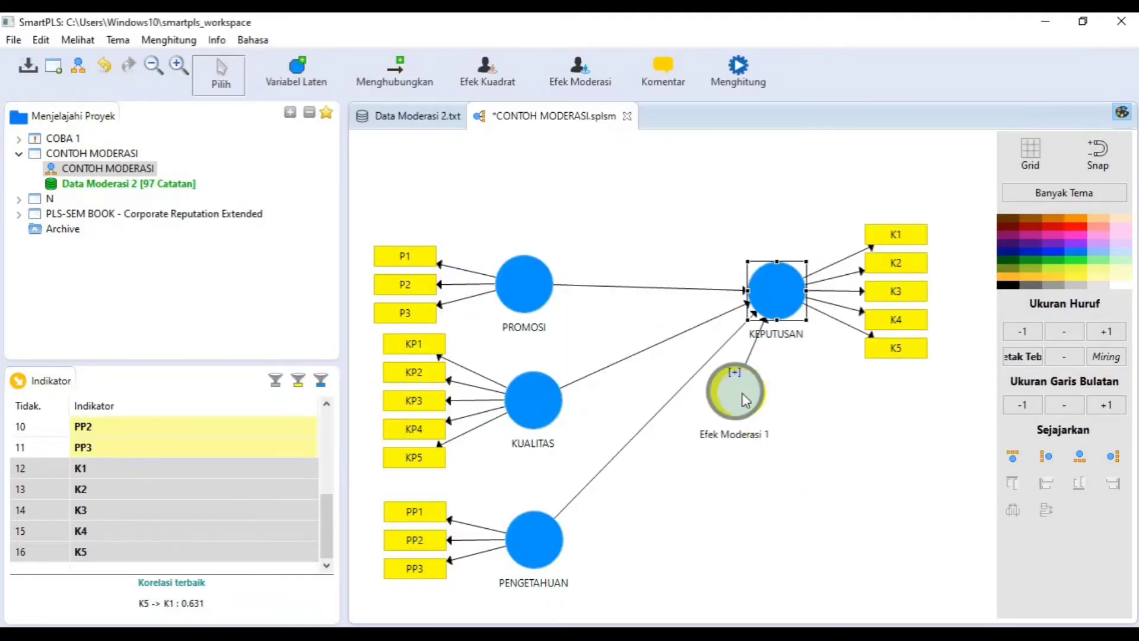
right_click(739, 399)
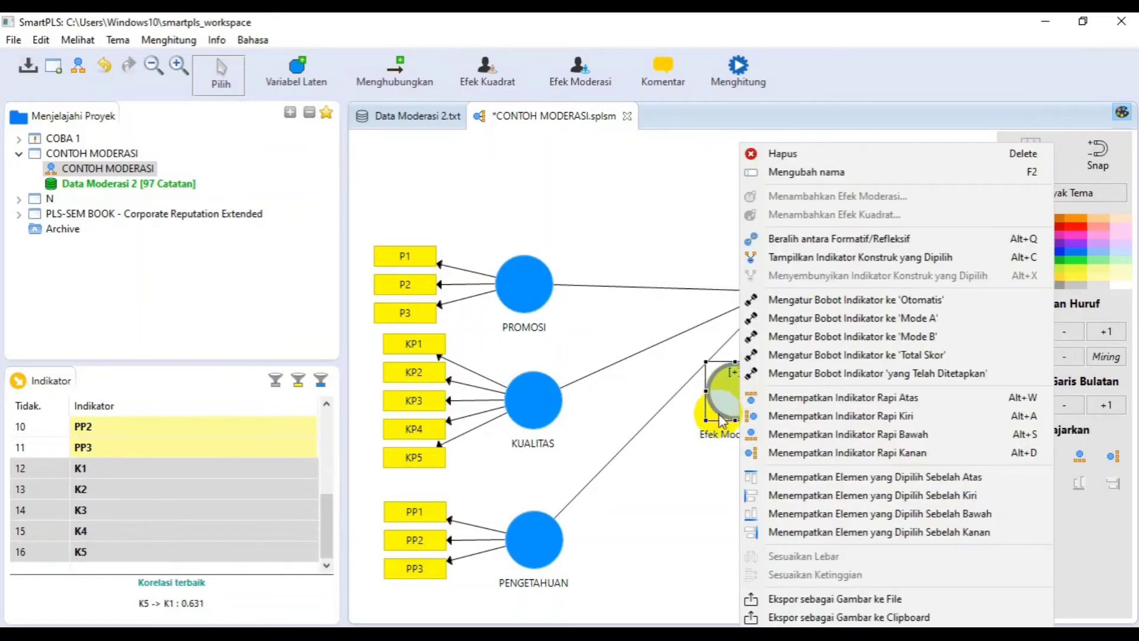
left_click(721, 437)
- Add a two-stage moderating effect on KEPUTUSAN with PENGETAHUAN as moderator and PROMOSI as independent variable, and place it beside the first moderating effect
left_click(791, 310)
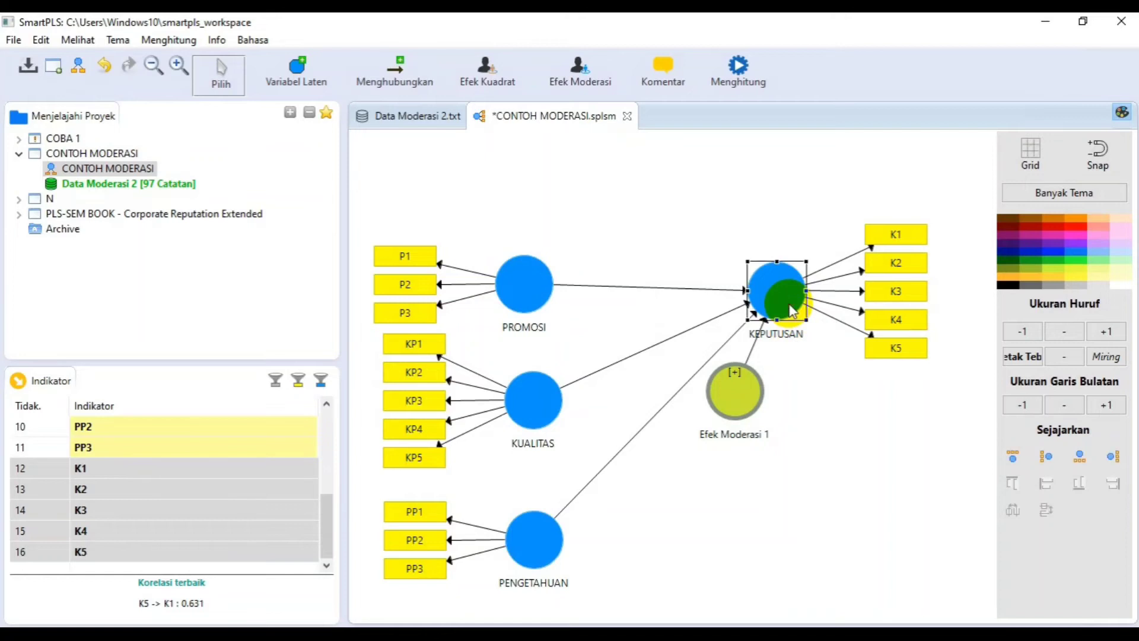
right_click(791, 310)
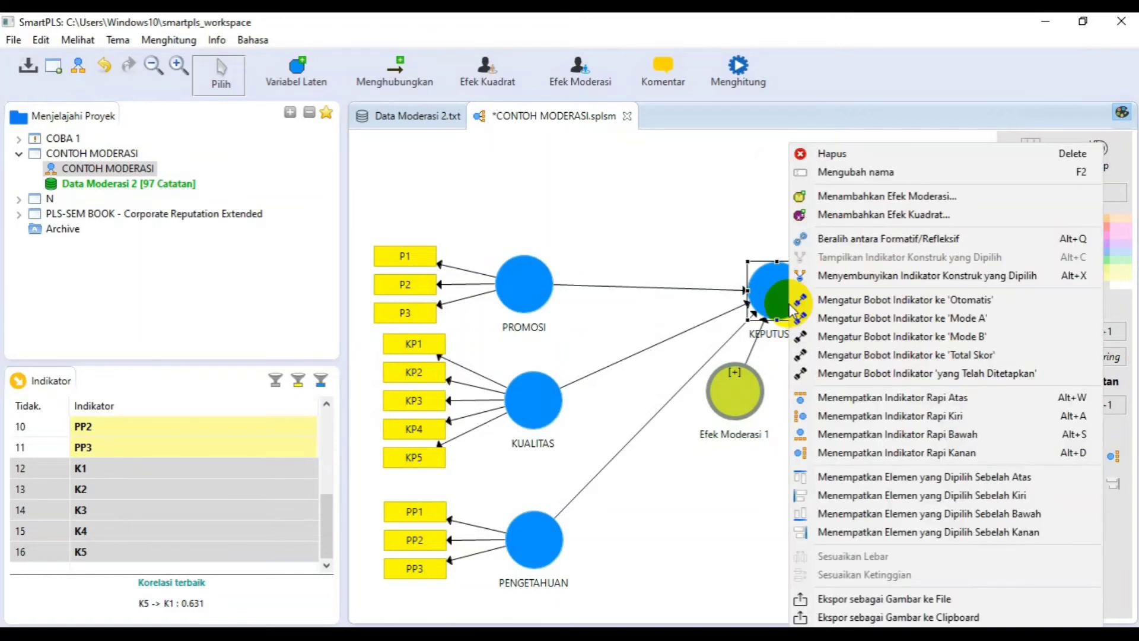
left_click(882, 196)
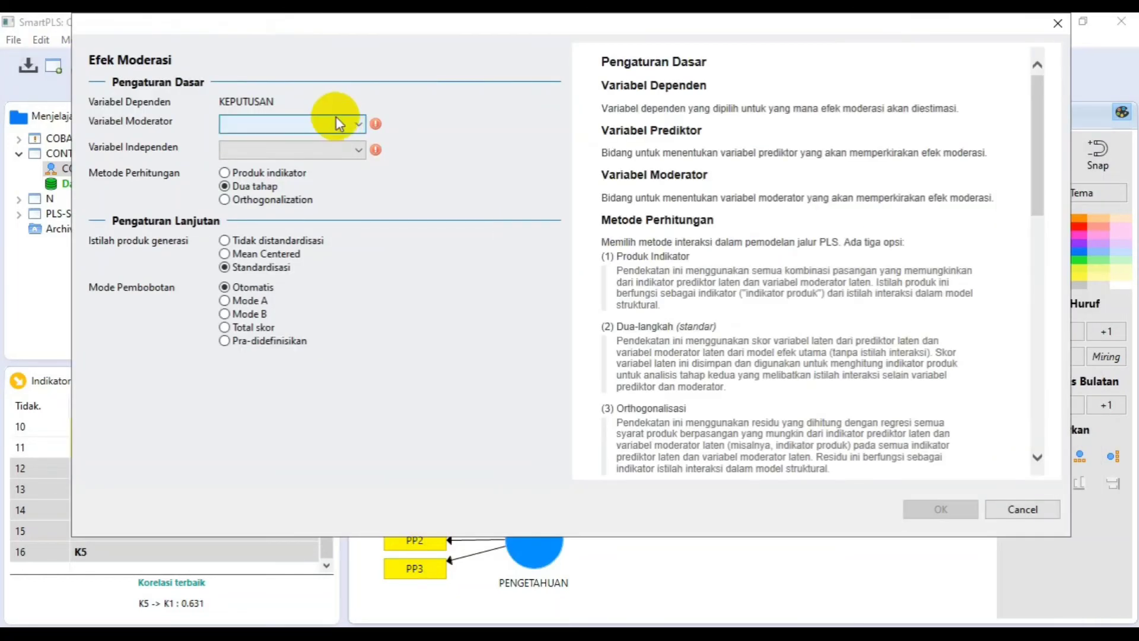
left_click(350, 124)
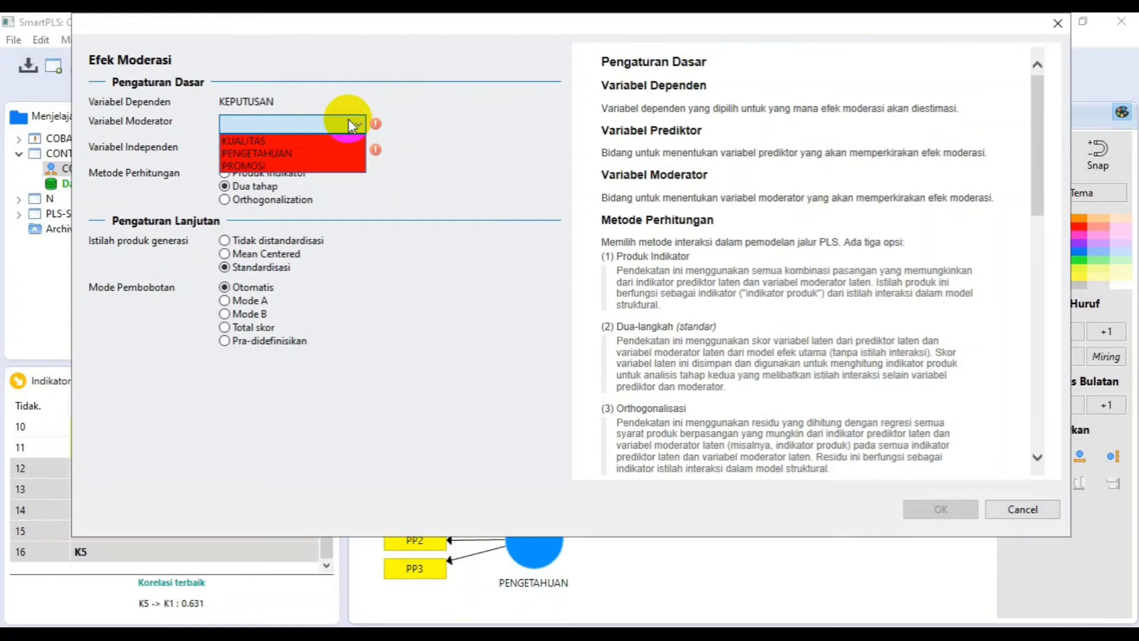
left_click(304, 156)
left_click(321, 152)
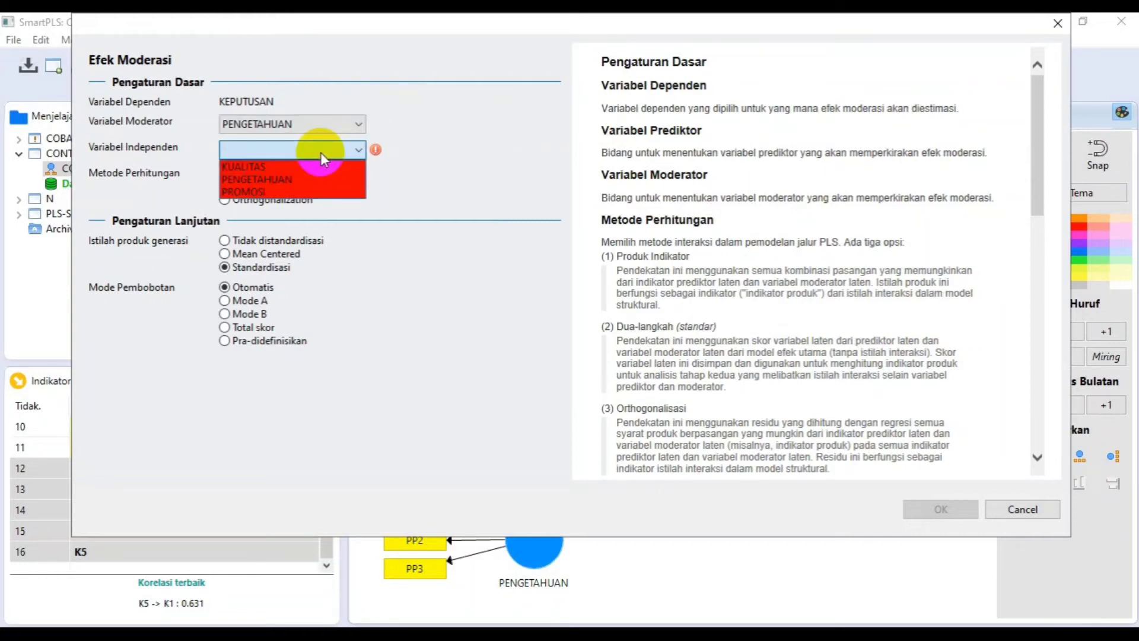
left_click(279, 191)
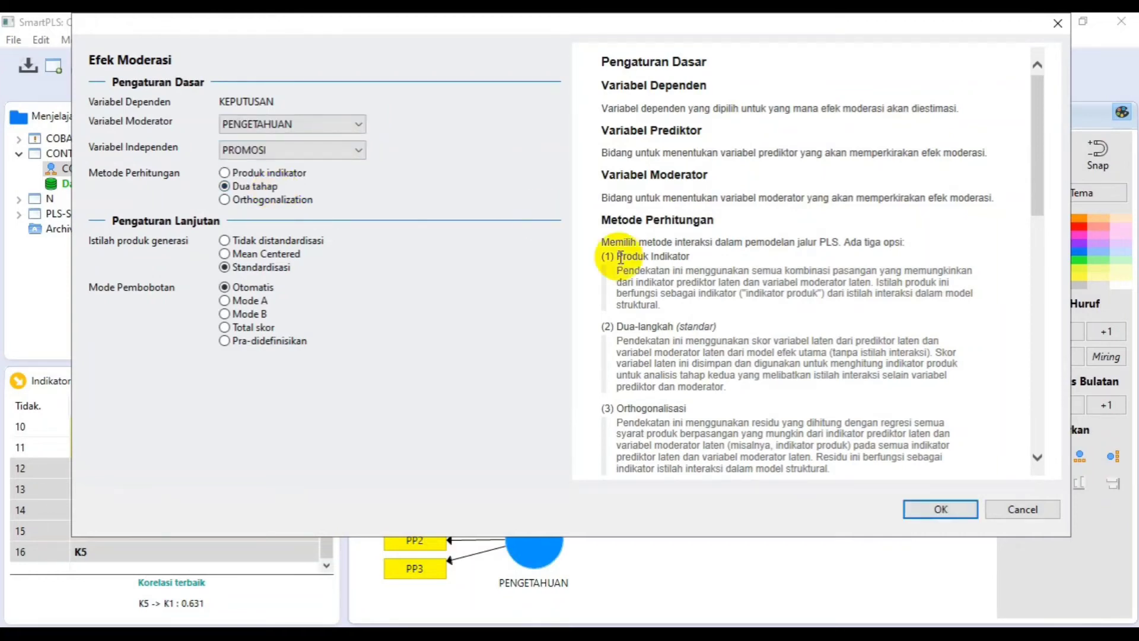
left_click(943, 509)
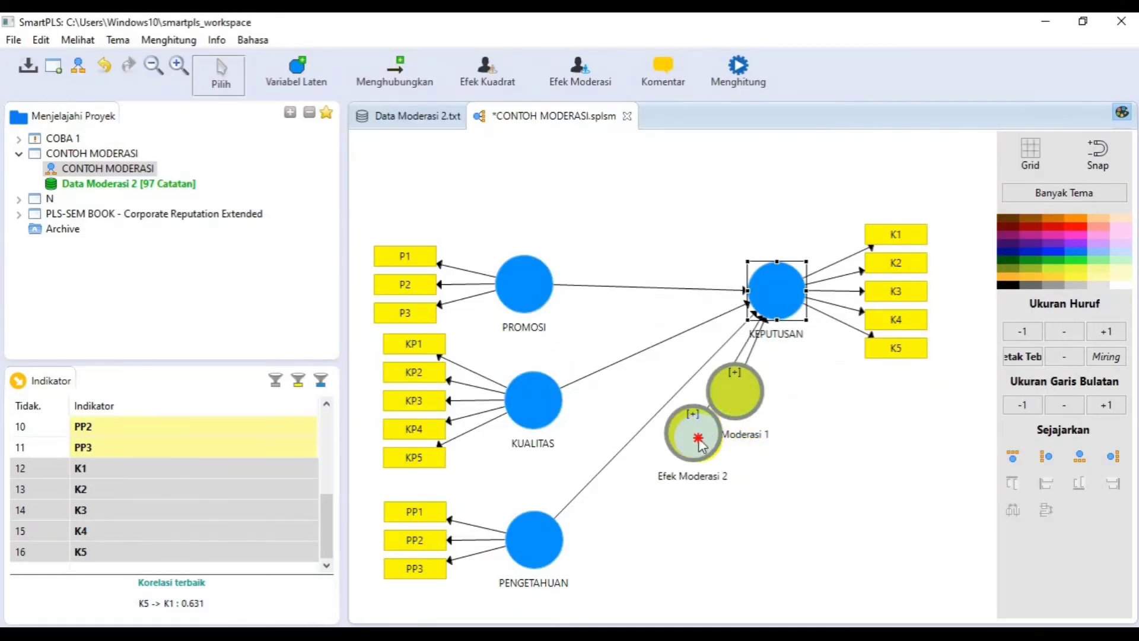
left_click(834, 412)
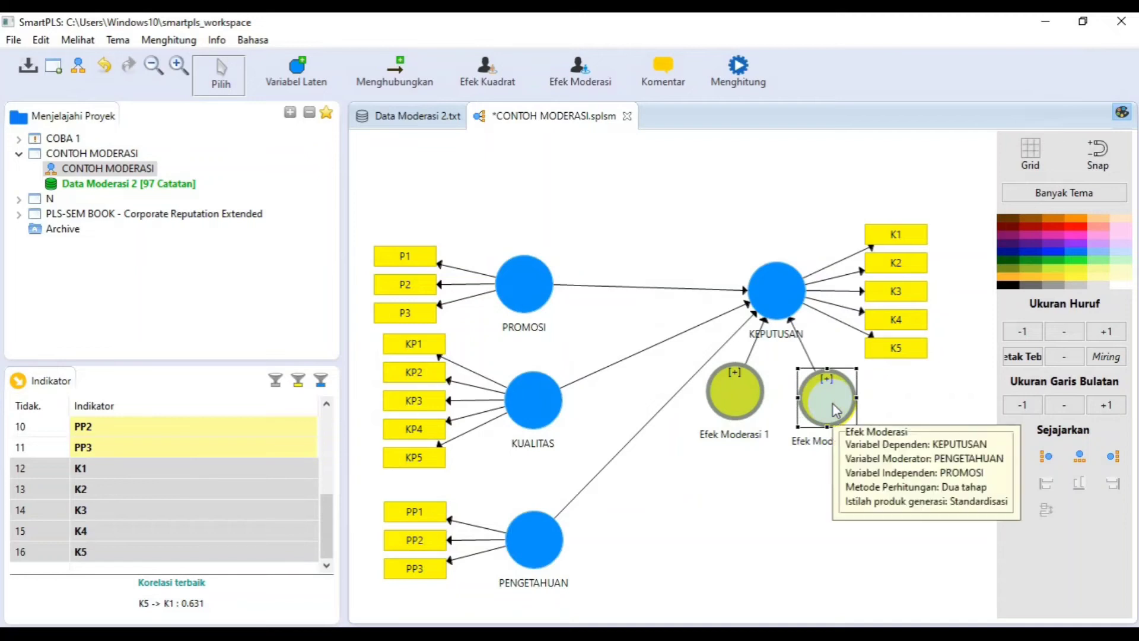
left_click_drag(749, 405, 816, 416)
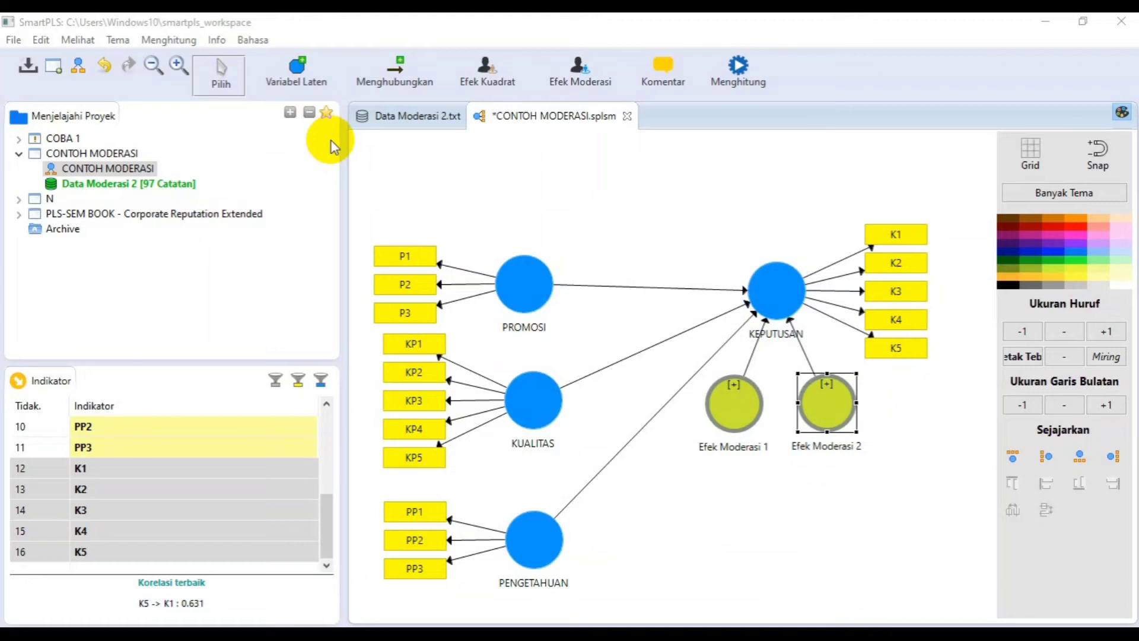
- Run the PLS Algorithm with the path weighting scheme, 300 maximum iterations and stop criterion 7, opening the full report after calculation
left_click(171, 41)
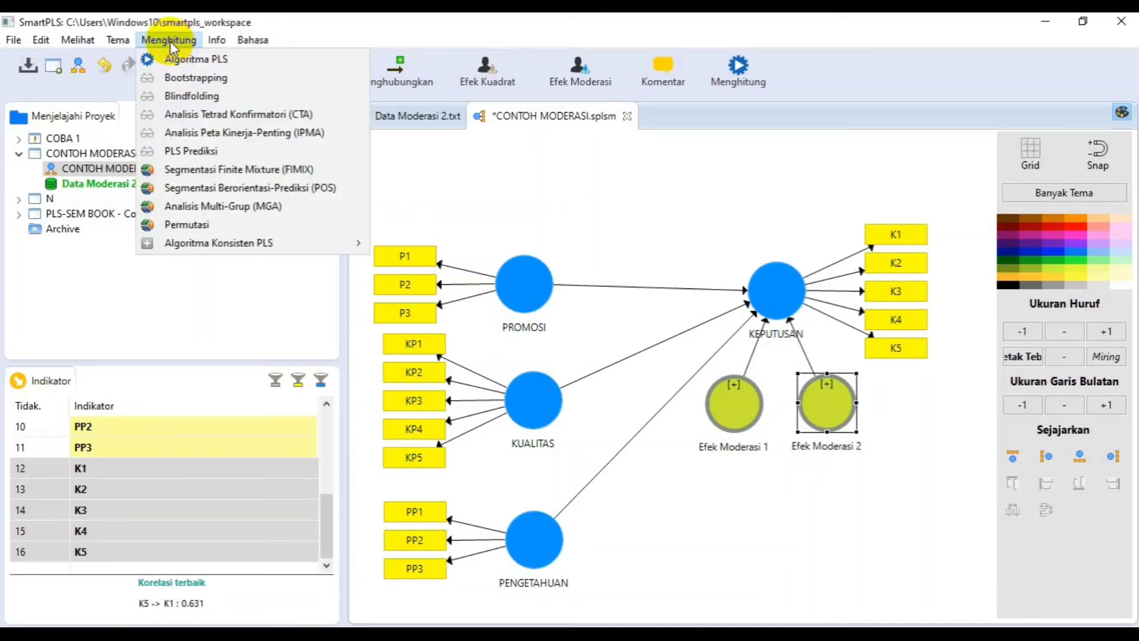
left_click(180, 60)
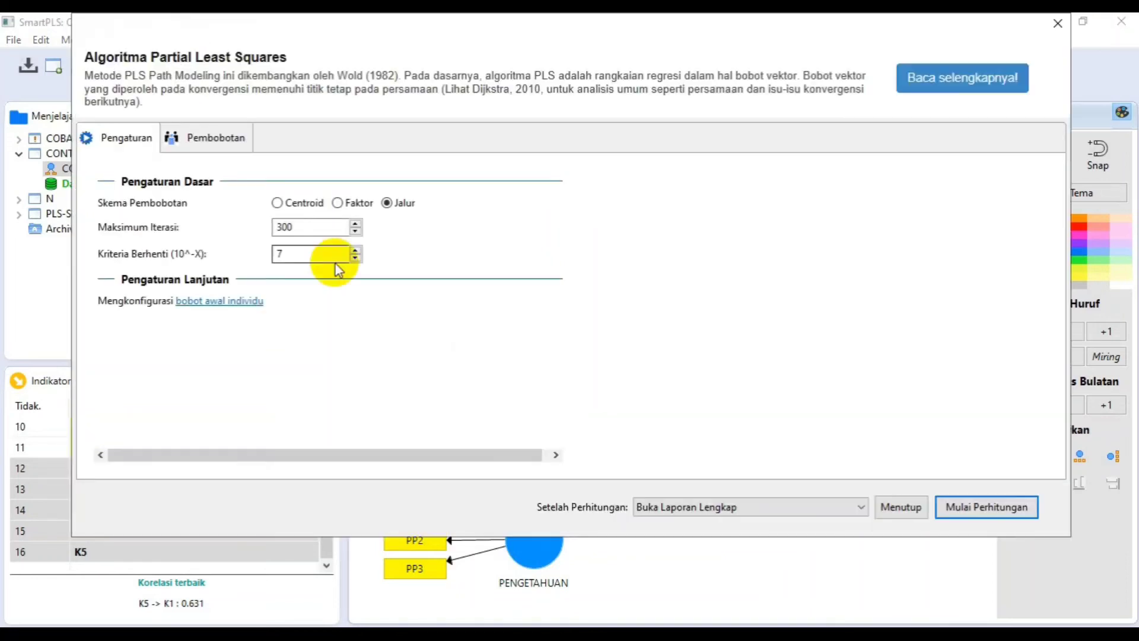
left_click(981, 510)
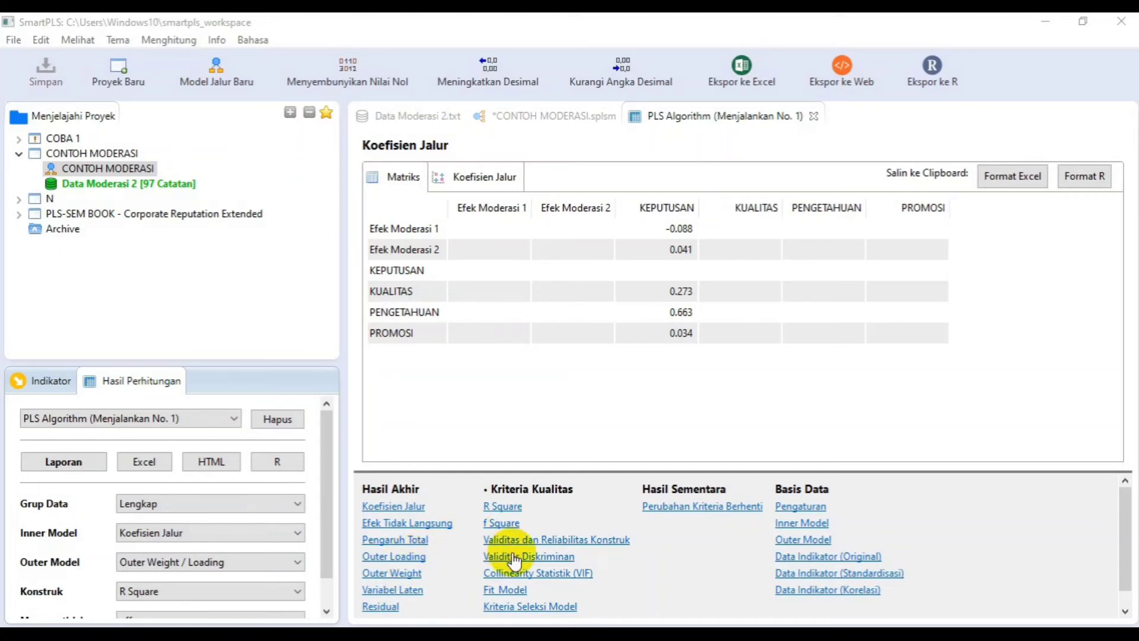
- Examine the outer loadings of all indicators in the report matrix and on the path model diagram
left_click(396, 556)
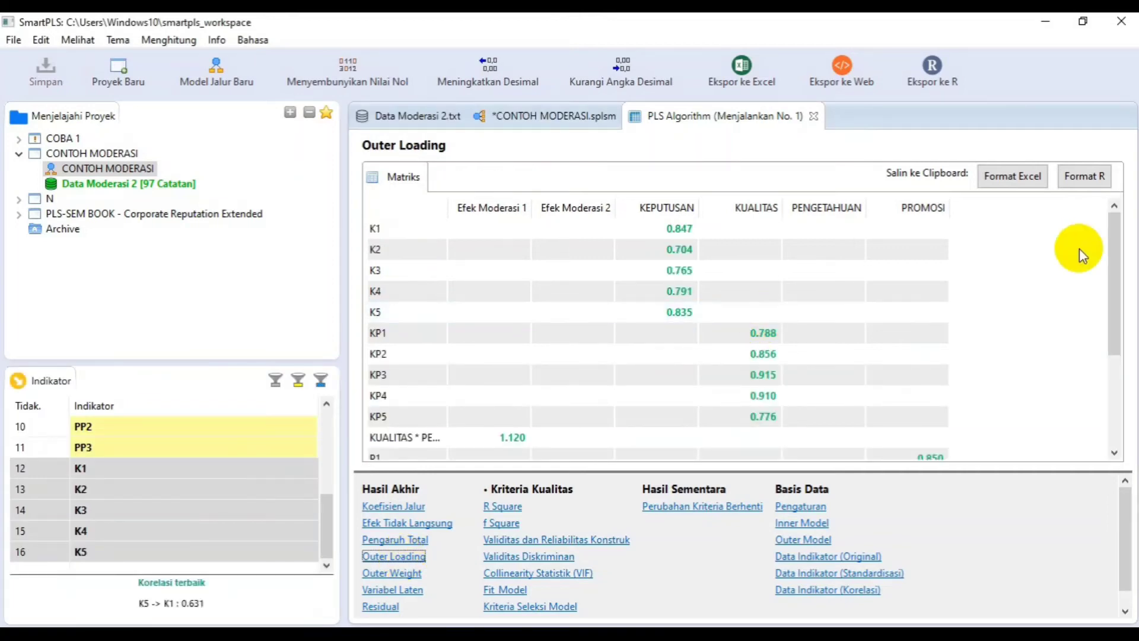
left_click_drag(1118, 236, 1131, 190)
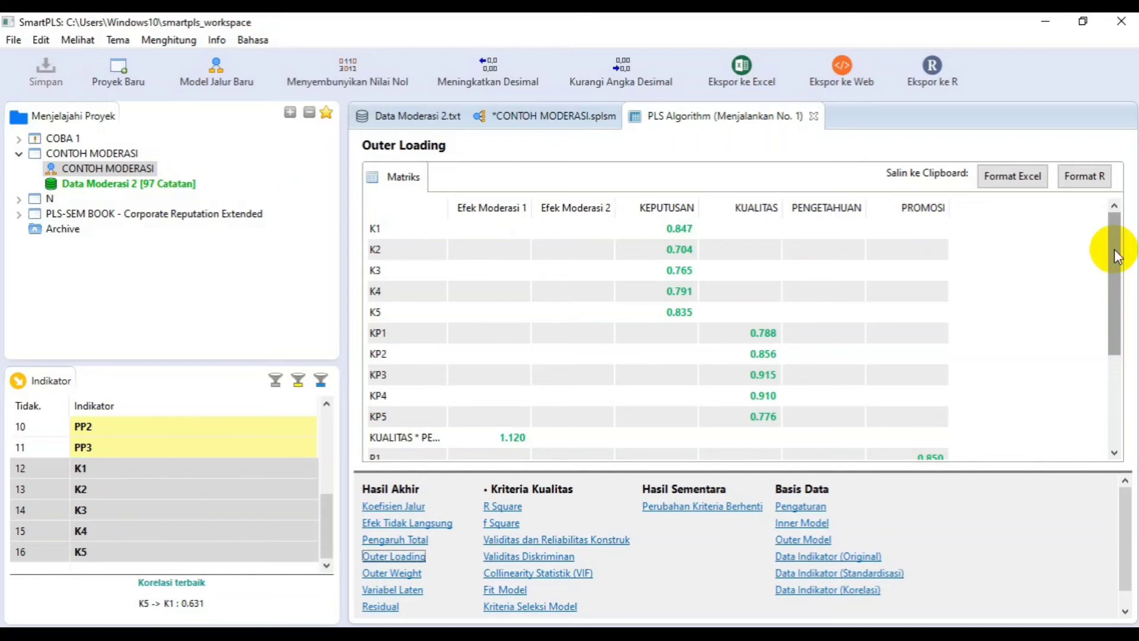
left_click_drag(1118, 257, 1122, 373)
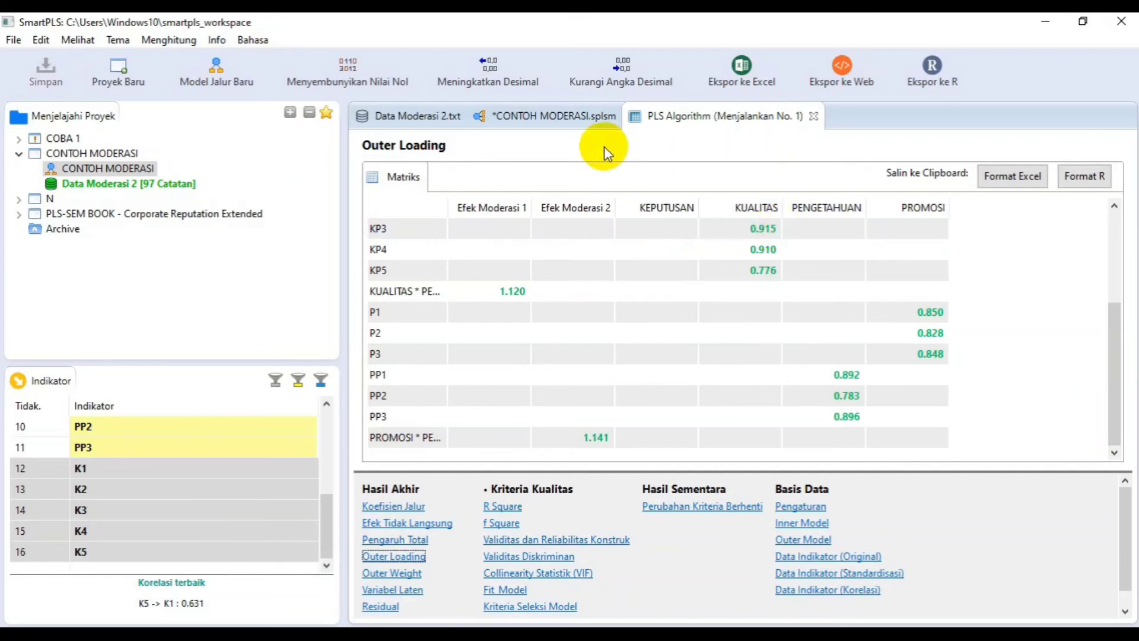
left_click(564, 118)
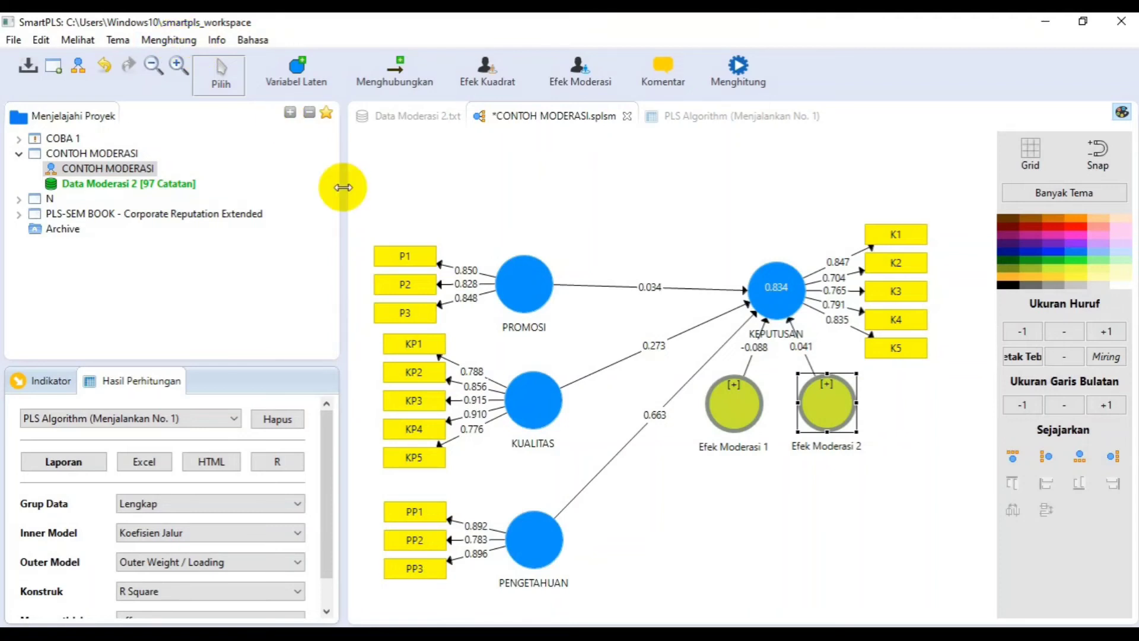
- Review the report's quality criteria: construct reliability and validity, discriminant validity and R Square
left_click(686, 117)
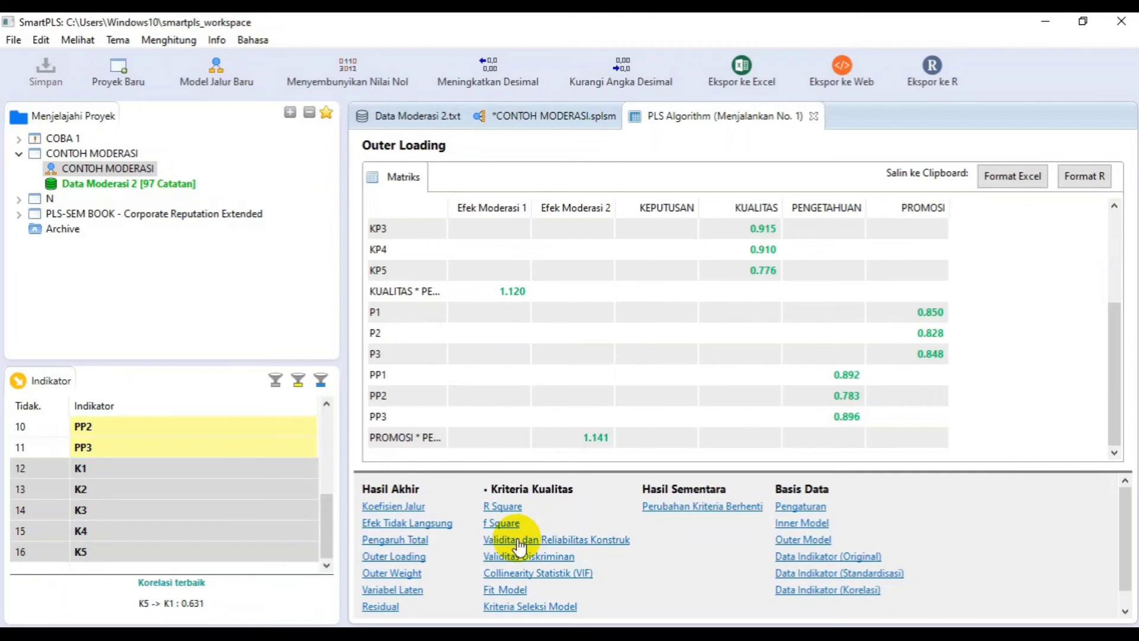
left_click(518, 541)
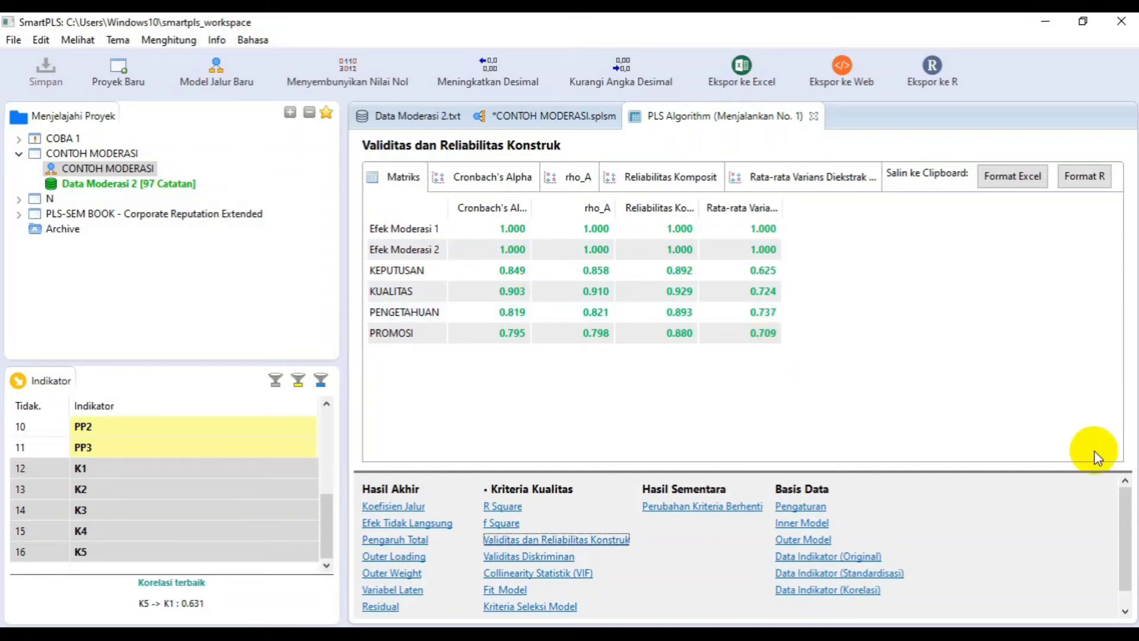
left_click(515, 558)
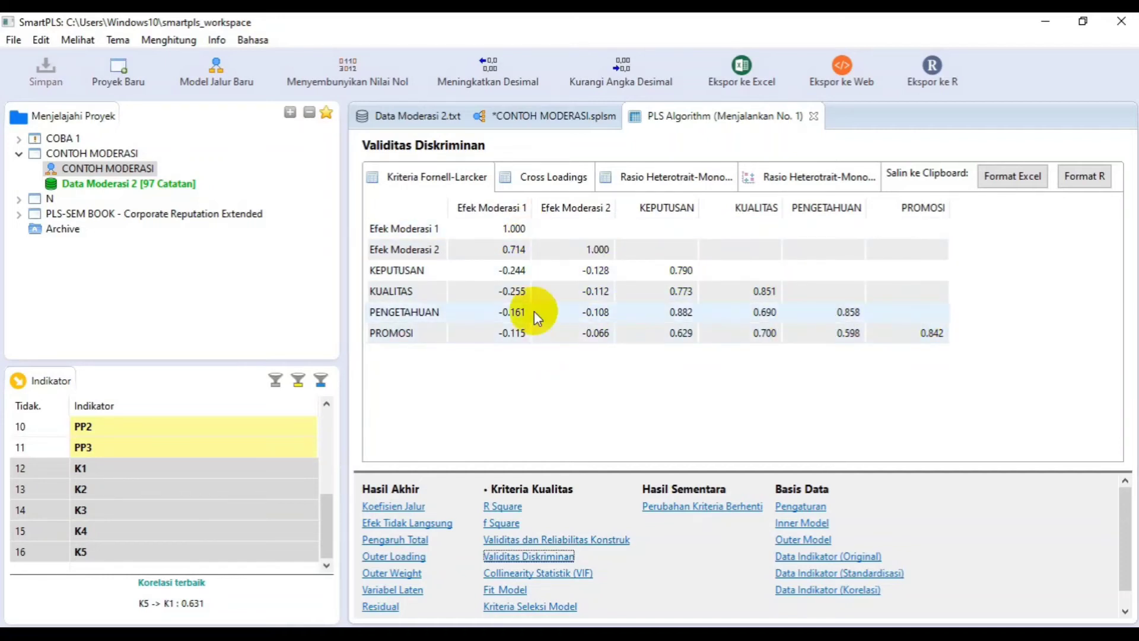
left_click(700, 634)
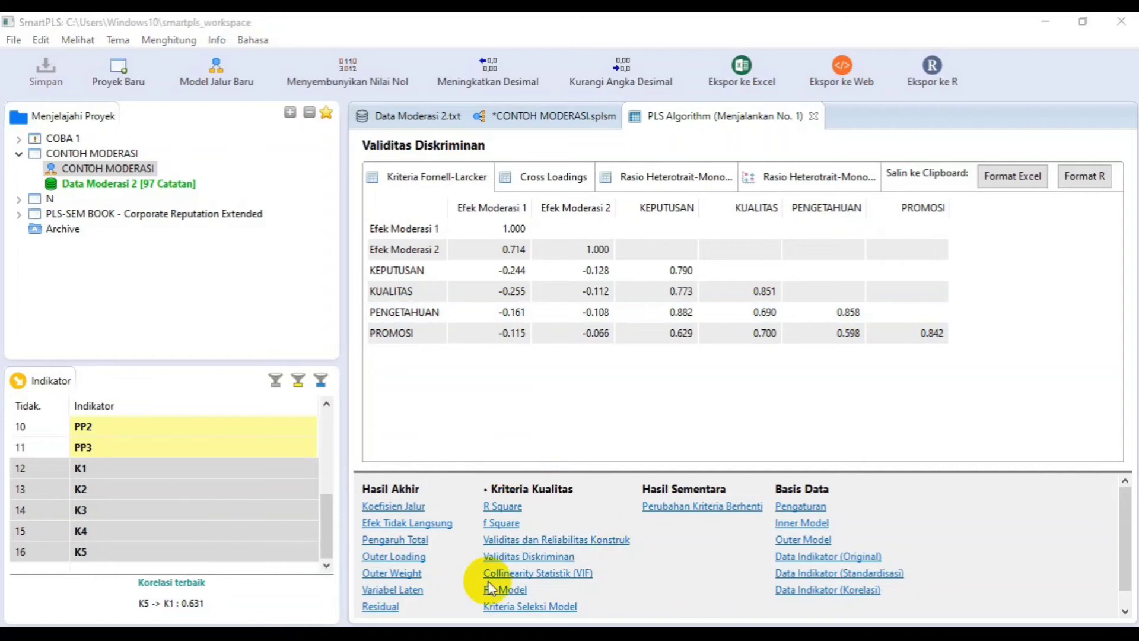
left_click(501, 509)
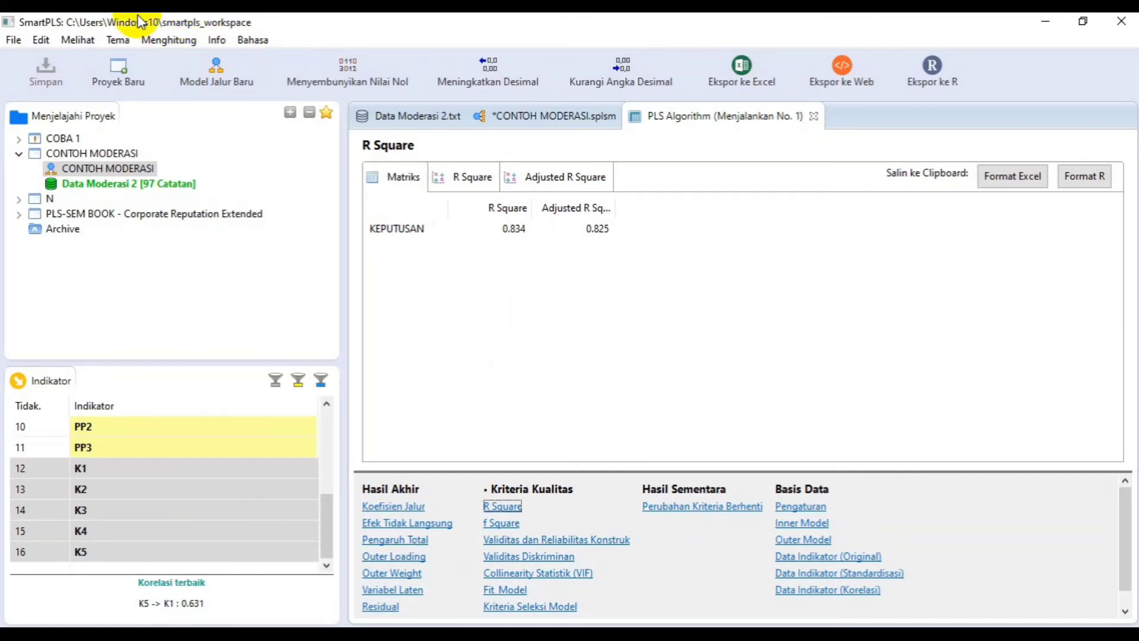
- Run basic Bootstrapping on the path model with 500 subsamples, BCa confidence intervals, a two-tailed test and significance level 0.05
left_click(174, 40)
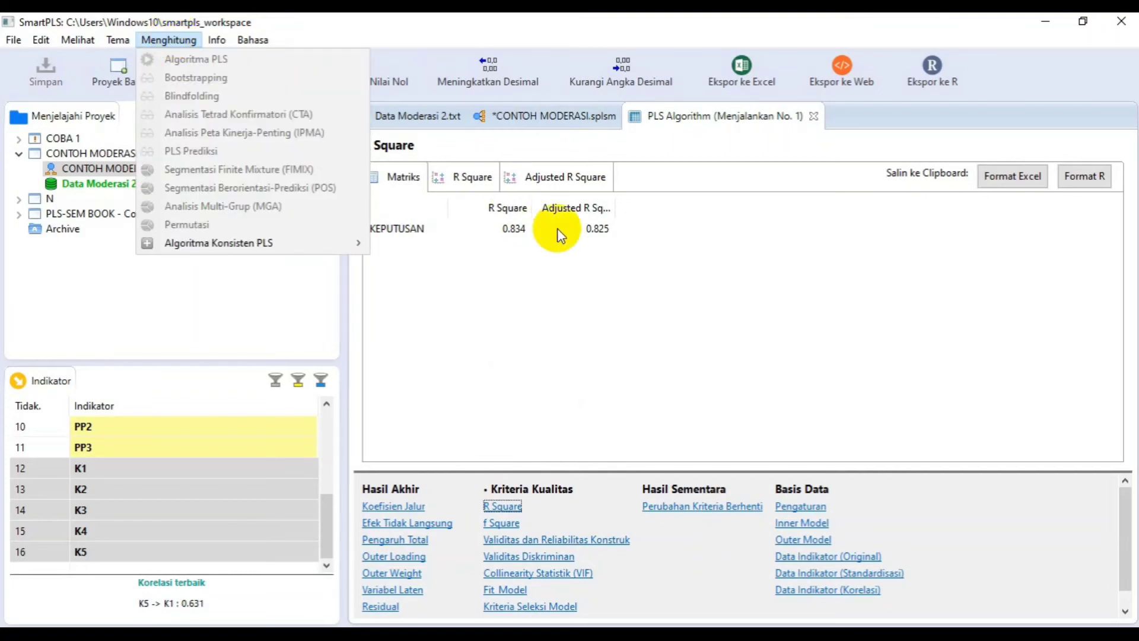
left_click(531, 133)
left_click(523, 117)
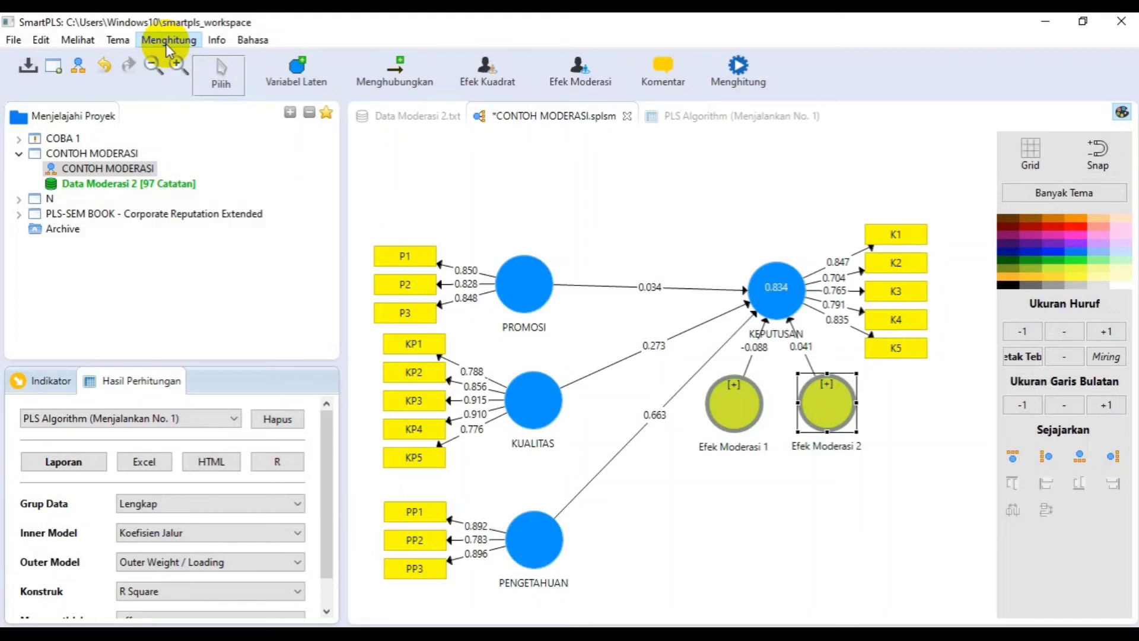
left_click(166, 44)
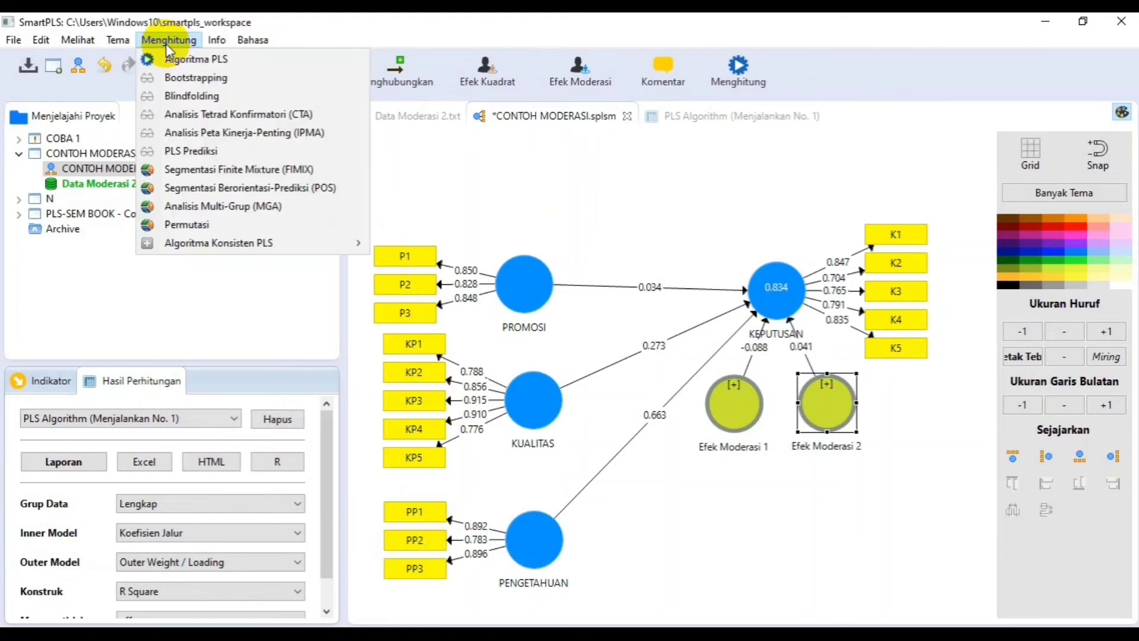
left_click(190, 78)
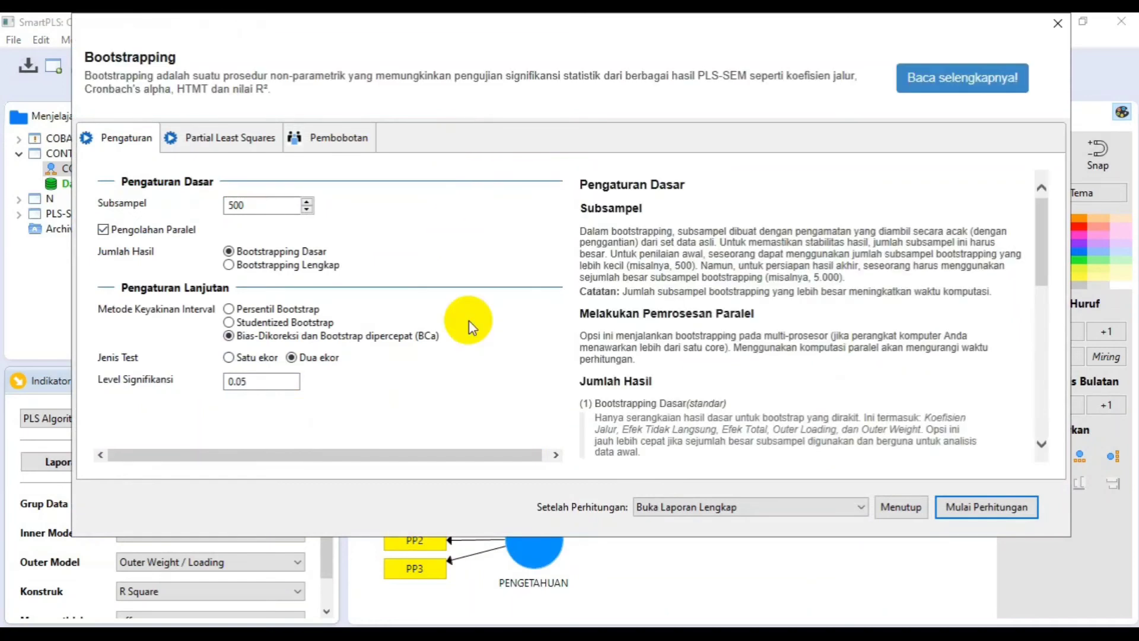
left_click(986, 508)
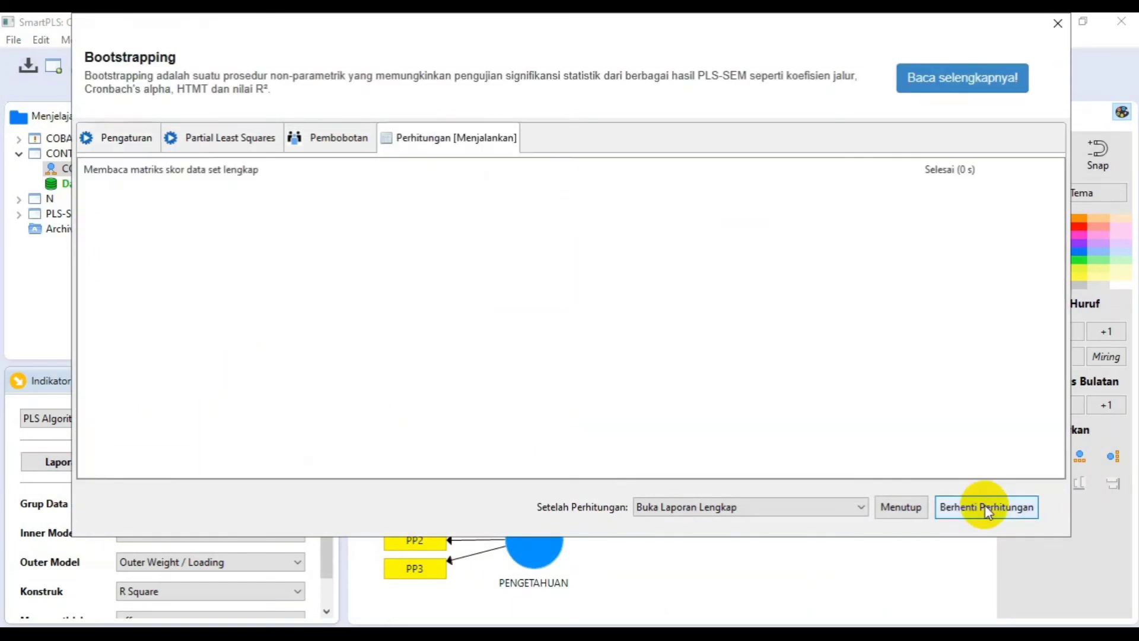